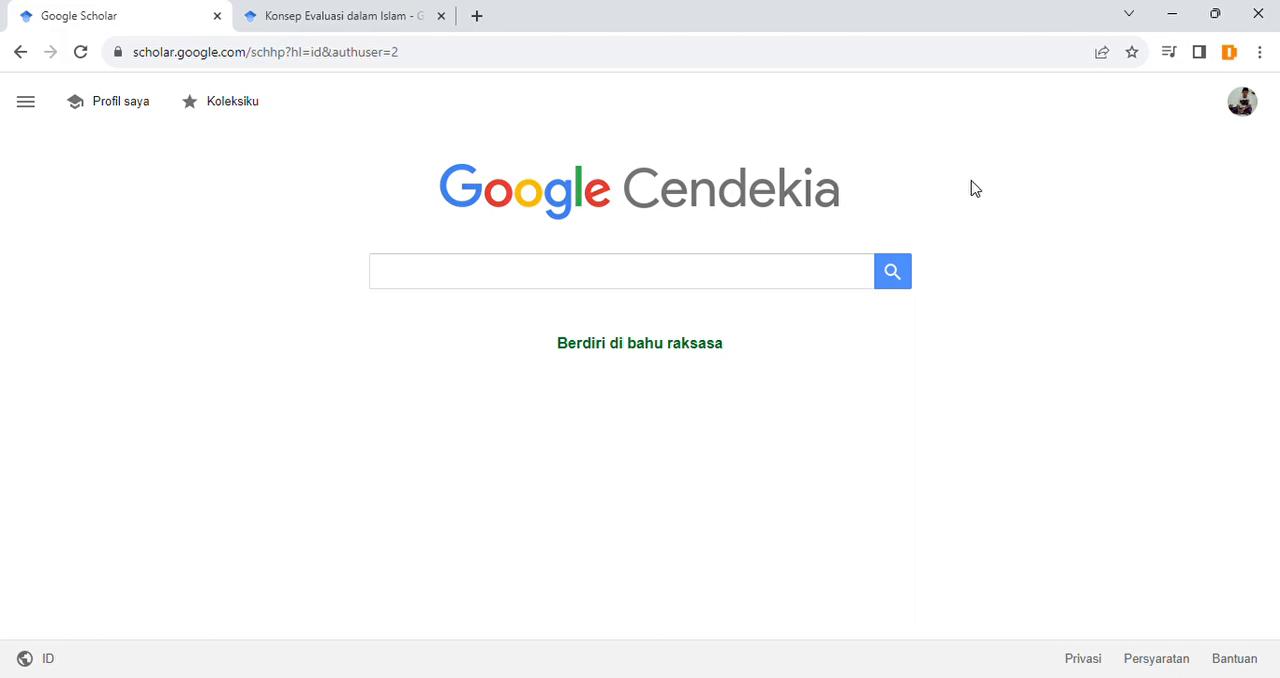
Step: Rerun the article search for "Konsep Evaluasi dalam Islam" in the existing results page
{"action": "left_click", "coordinate": [380, 25]}
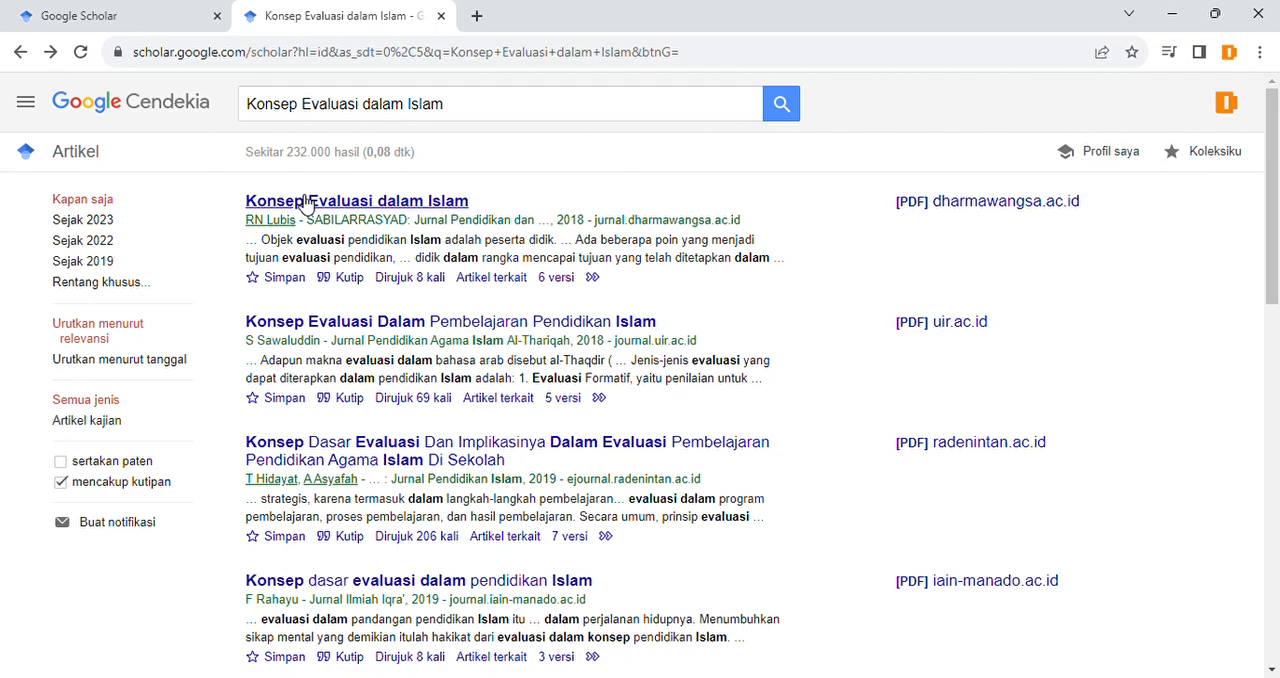
{"action": "left_click", "coordinate": [464, 115]}
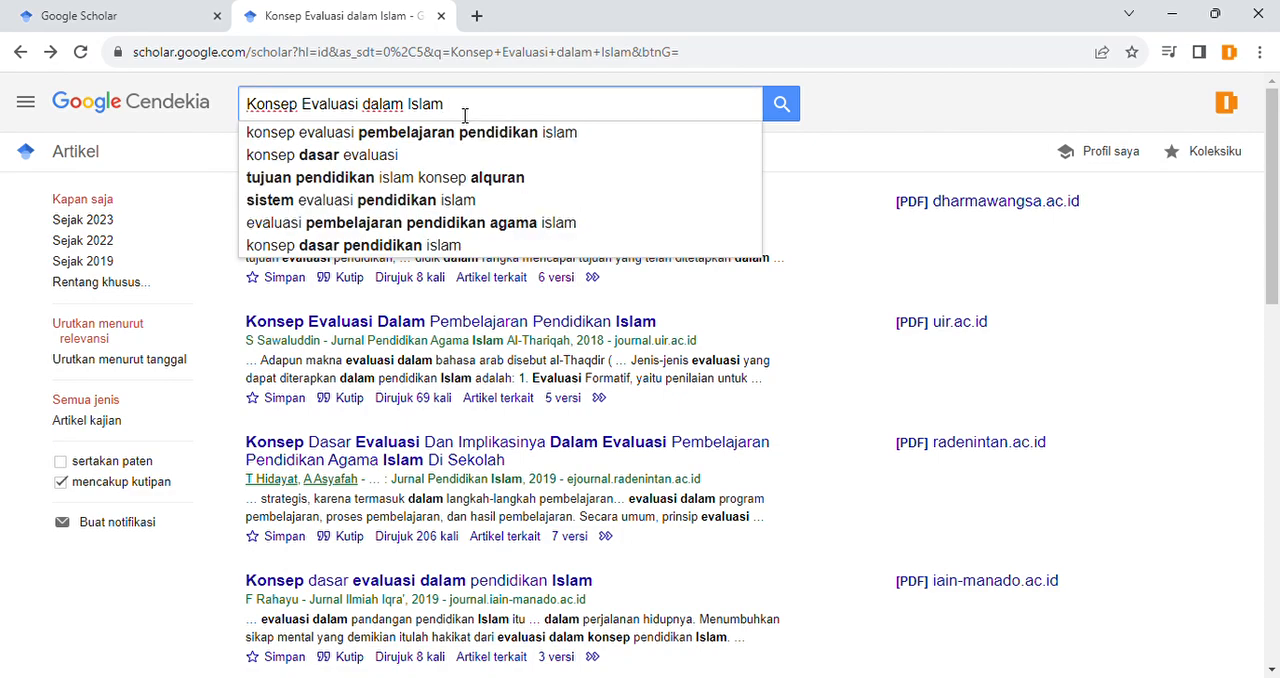
{"action": "triple_click", "coordinate": [464, 115]}
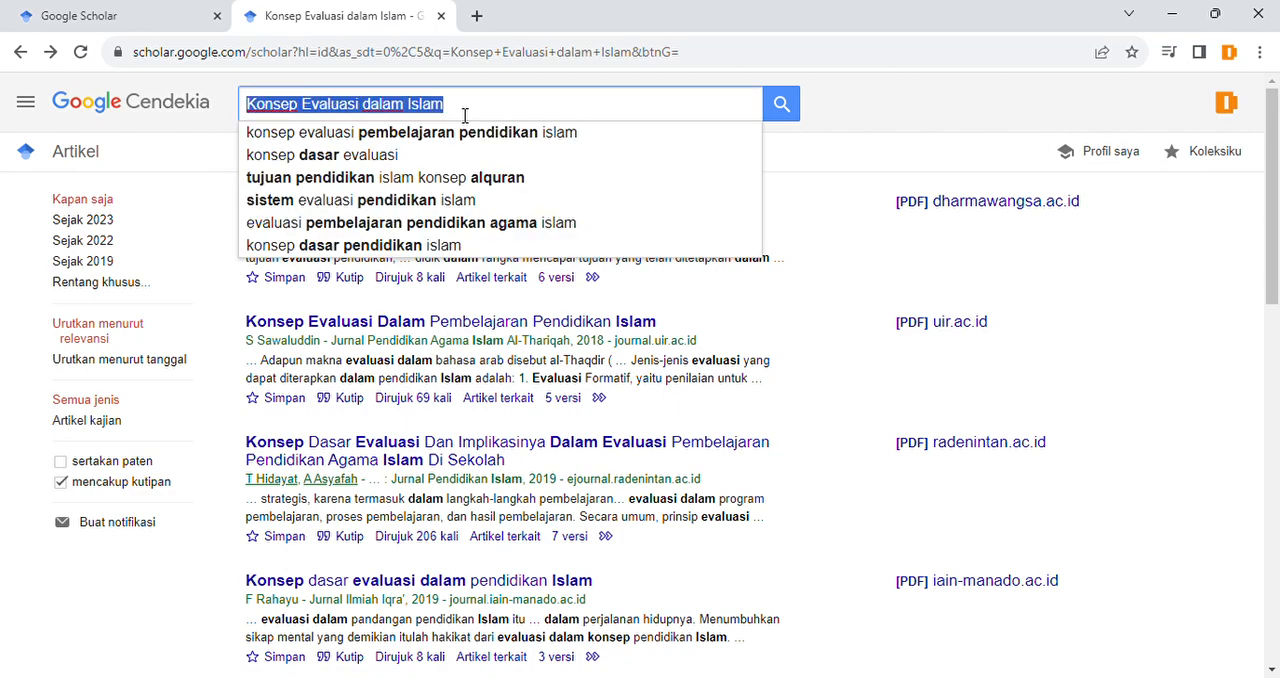
{"action": "left_click", "coordinate": [781, 110]}
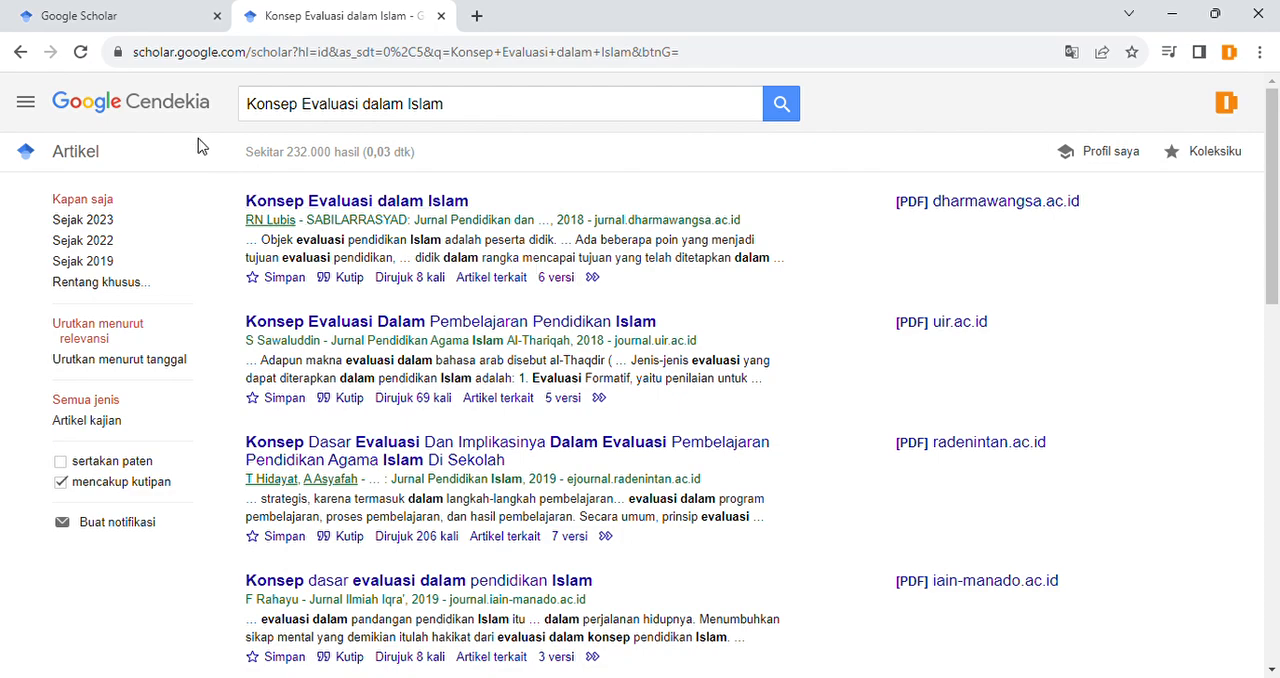
Step: Check the signed-in account on the Google Scholar home page and open the form for creating a personal profile
{"action": "left_click", "coordinate": [118, 22]}
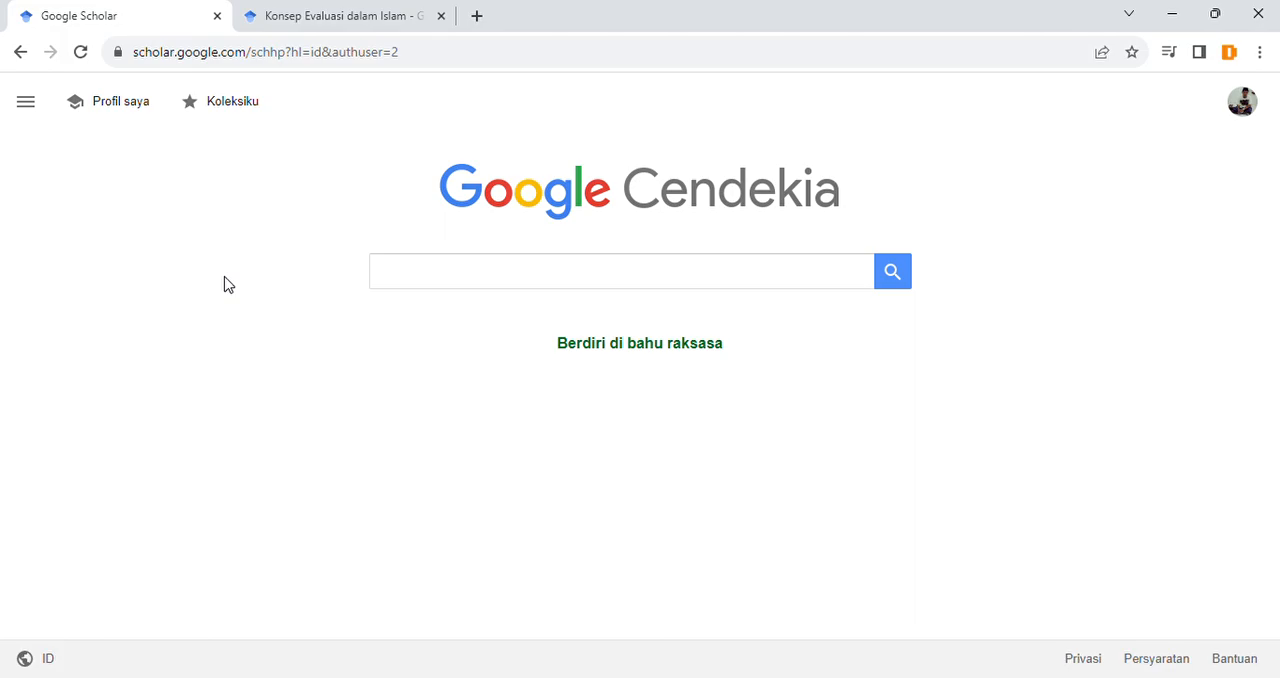
{"action": "left_click", "coordinate": [1240, 108]}
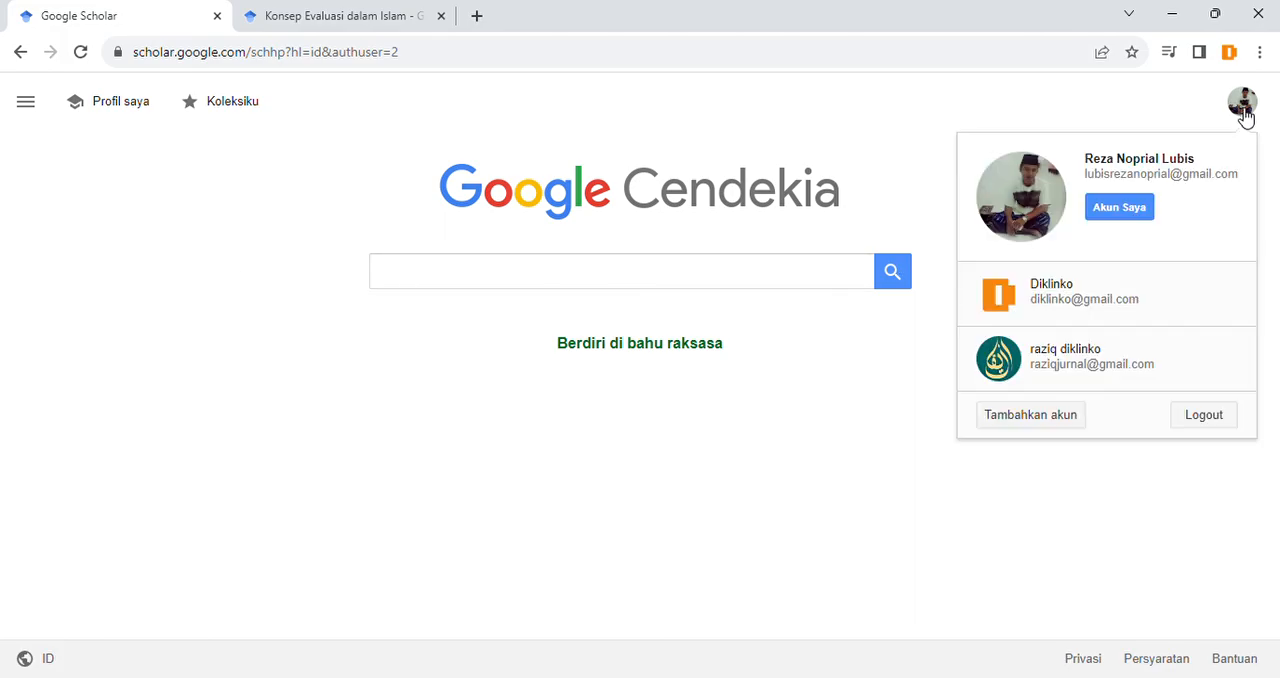
{"action": "left_click", "coordinate": [1155, 115]}
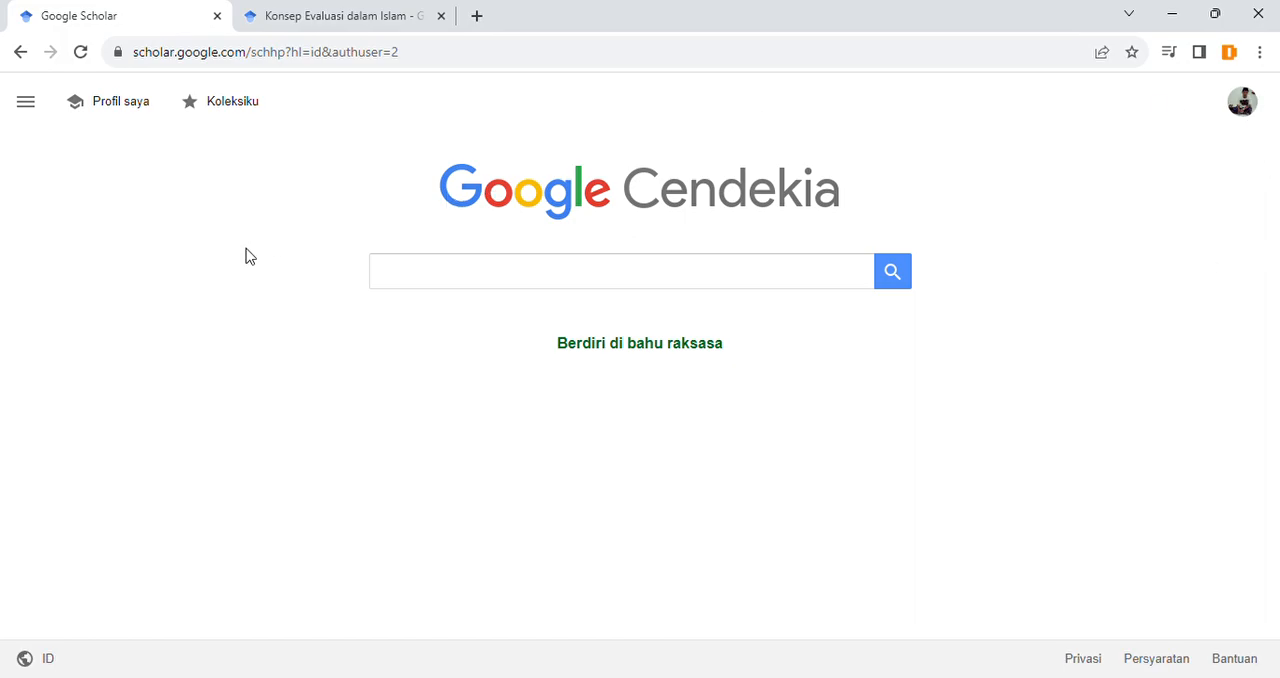
{"action": "left_click", "coordinate": [117, 114]}
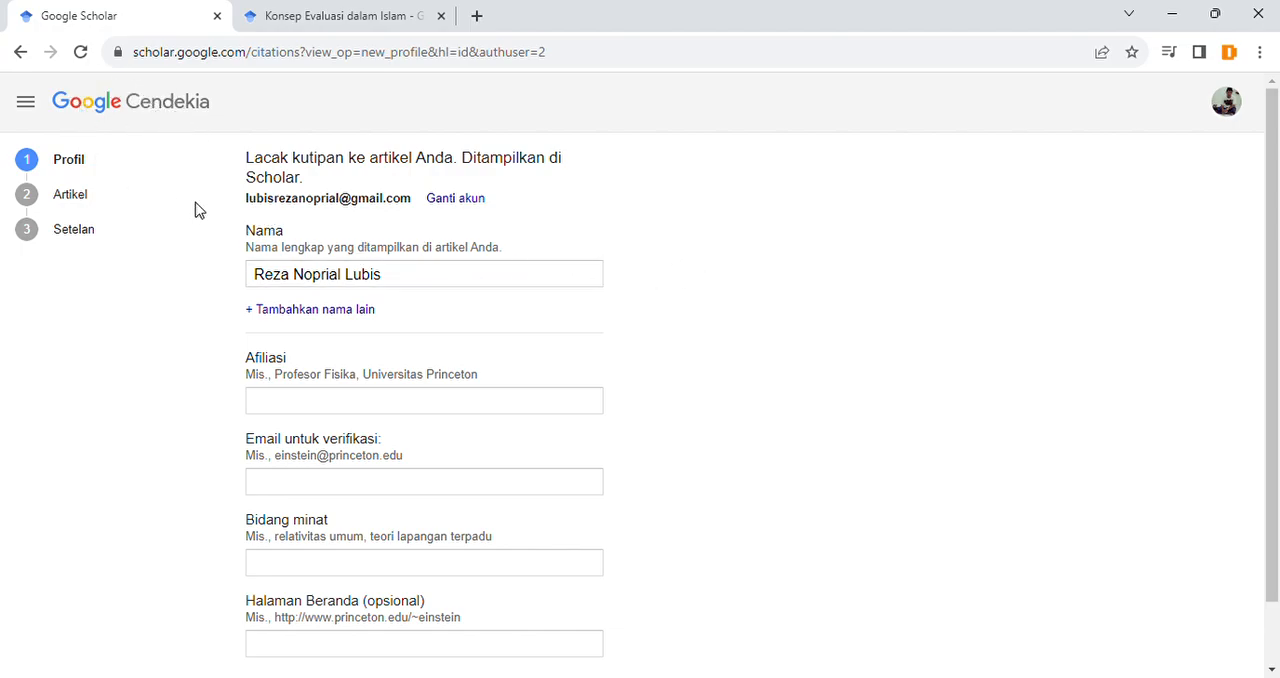
{"action": "scroll", "coordinate": [476, 325], "scroll_direction": "down", "scroll_amount": 1}
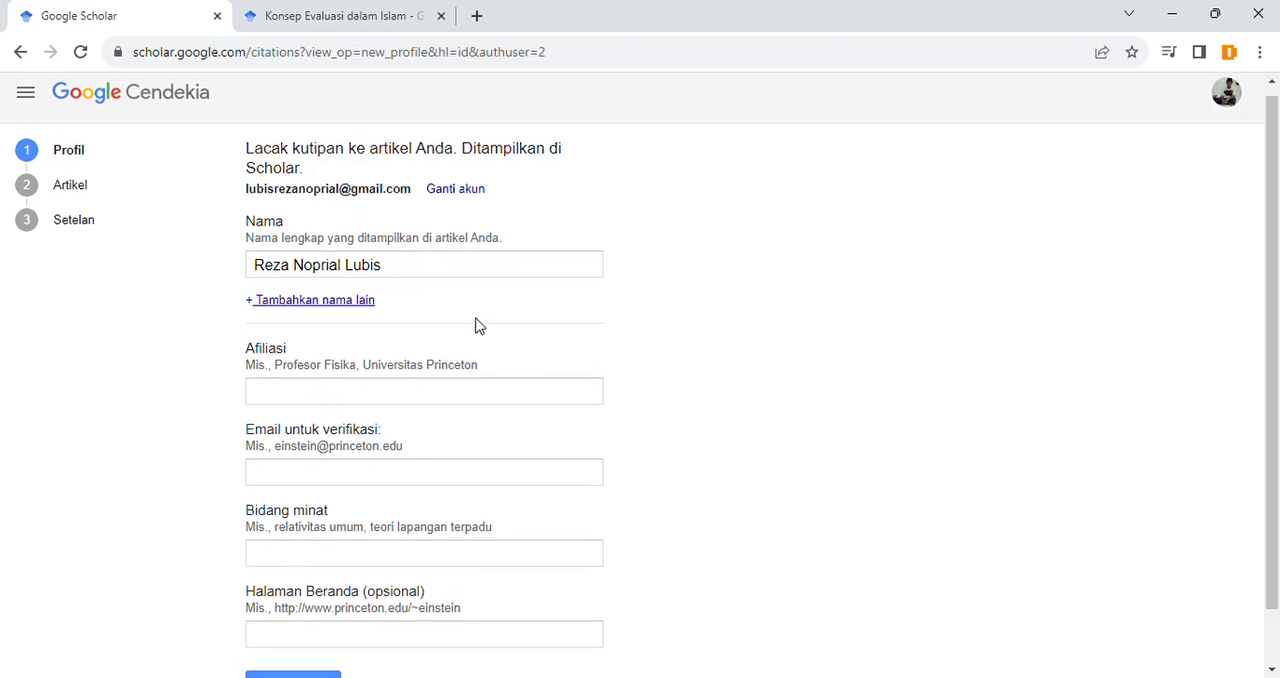
{"action": "scroll", "coordinate": [557, 418], "scroll_direction": "up", "scroll_amount": 1}
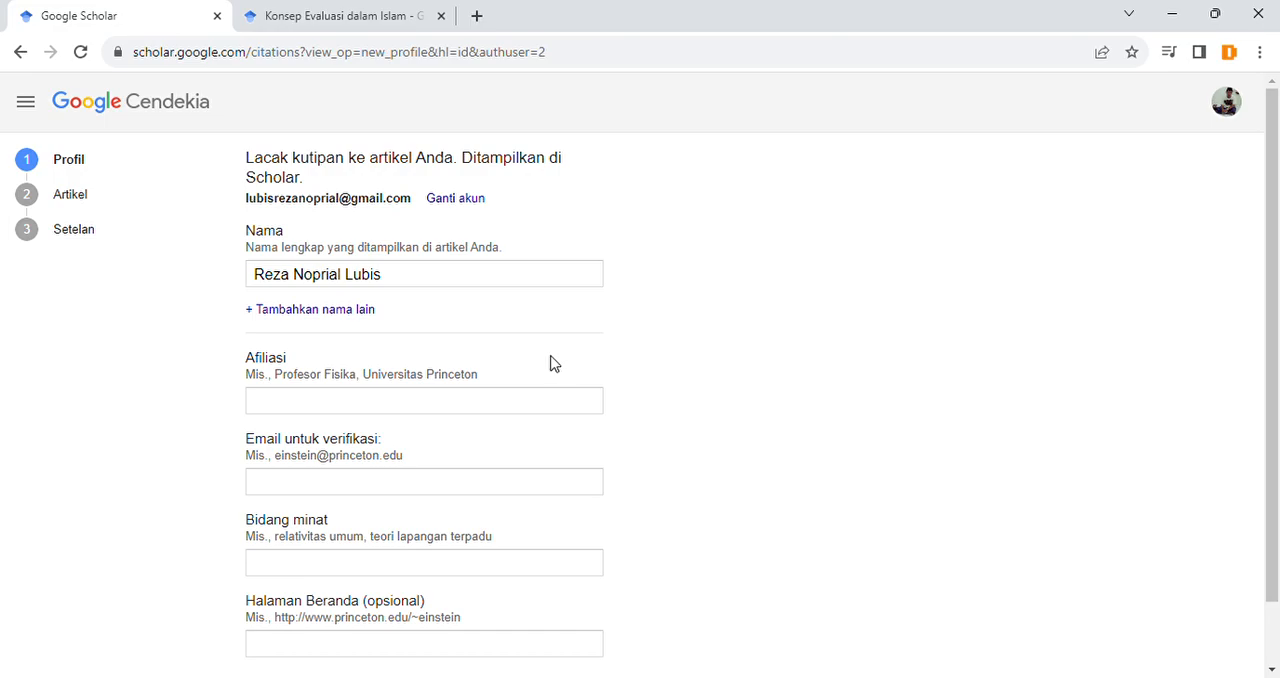
Step: View the Scholar profile of the author of "Konsep Evaluasi dalam Islam" and return to the new profile form
{"action": "left_click", "coordinate": [360, 14]}
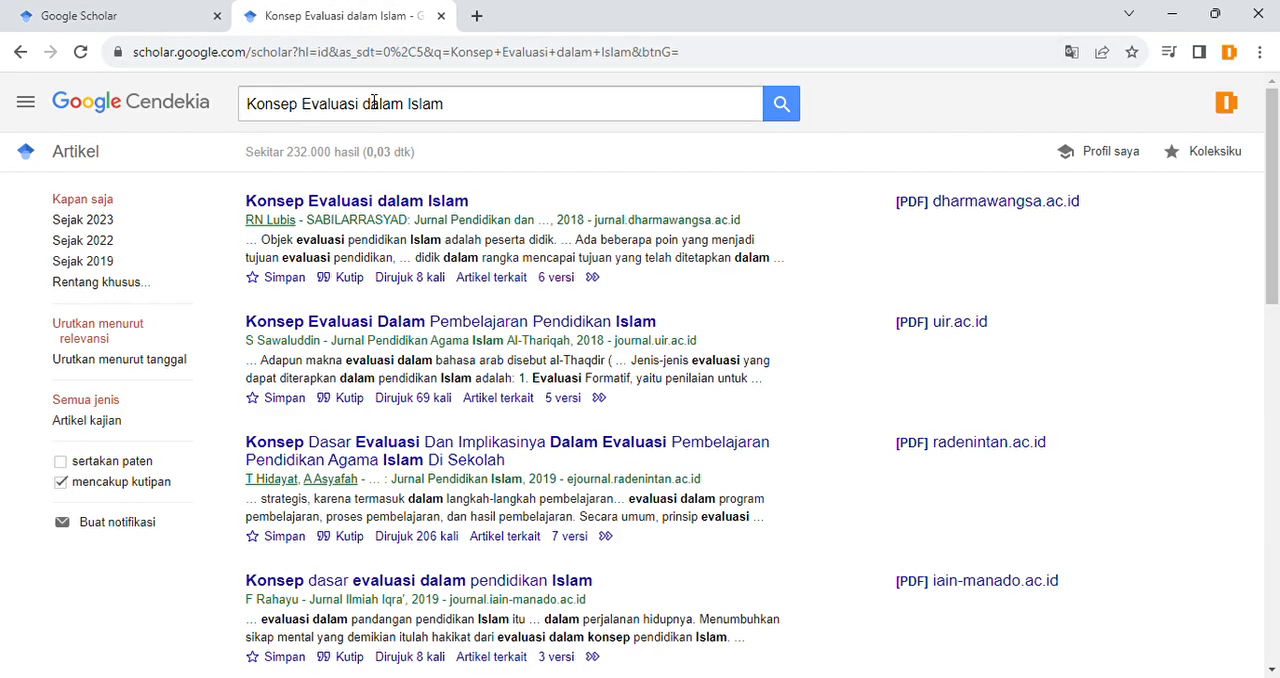
{"action": "left_click", "coordinate": [279, 228]}
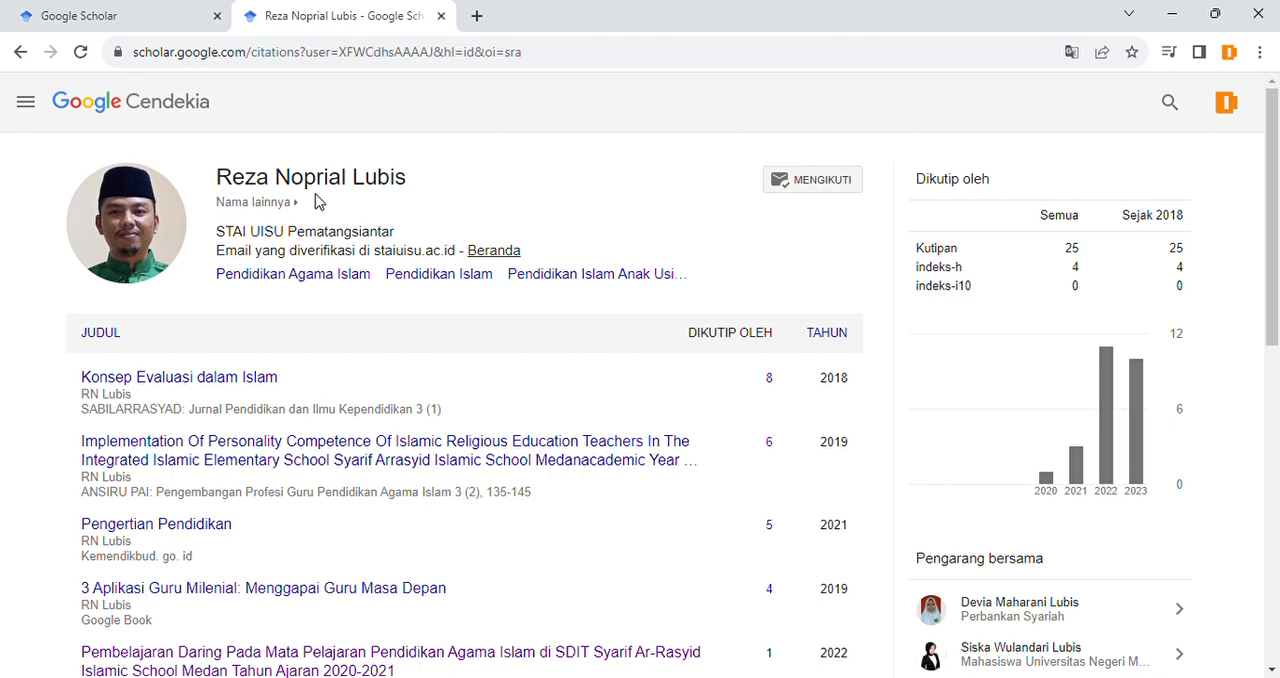
{"action": "left_click", "coordinate": [128, 9]}
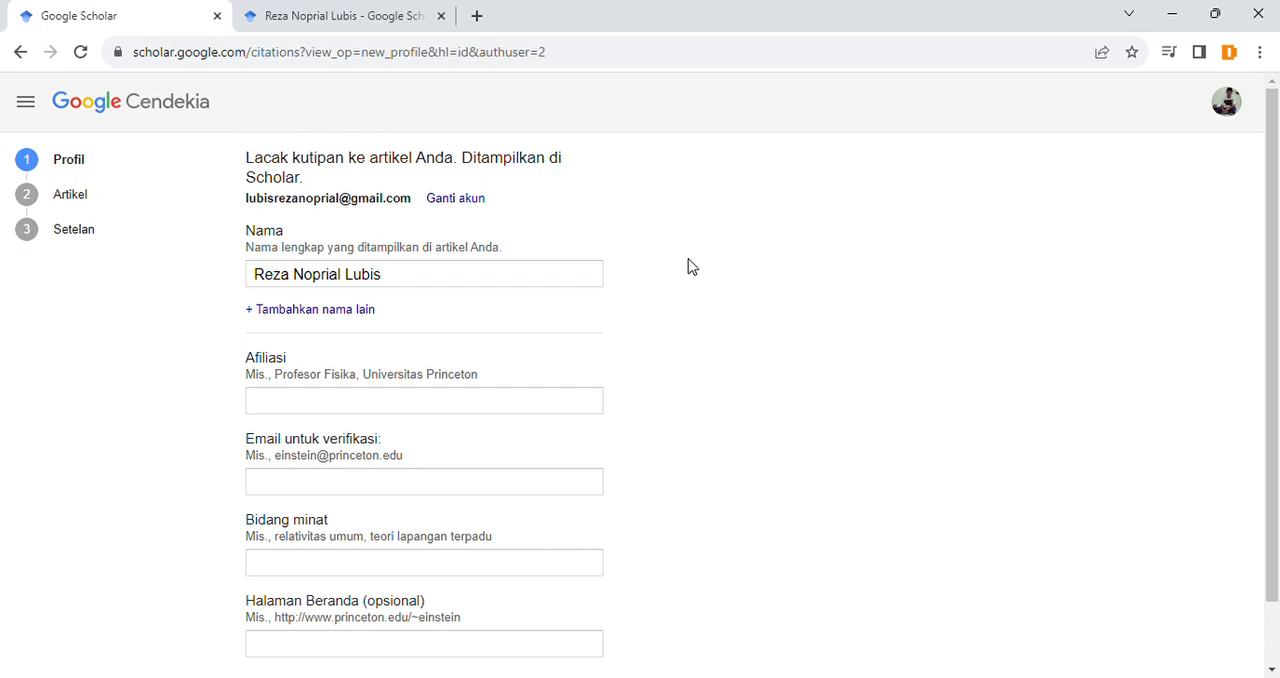
Step: Highlight the full name in the Nama field to check it, leaving the entry as it is
{"action": "left_click_drag", "start_coordinate": [420, 274], "coordinate": [391, 280]}
{"action": "left_click", "coordinate": [234, 280]}
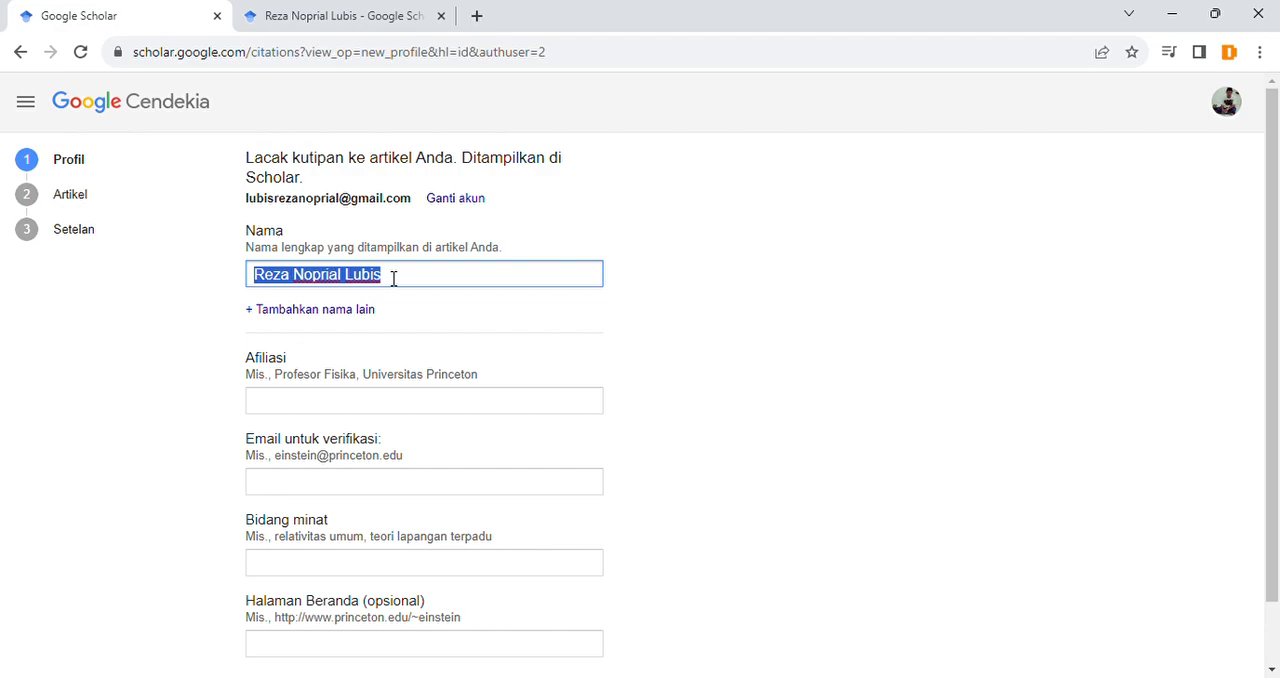
{"action": "left_click", "coordinate": [395, 280]}
{"action": "left_click", "coordinate": [717, 289]}
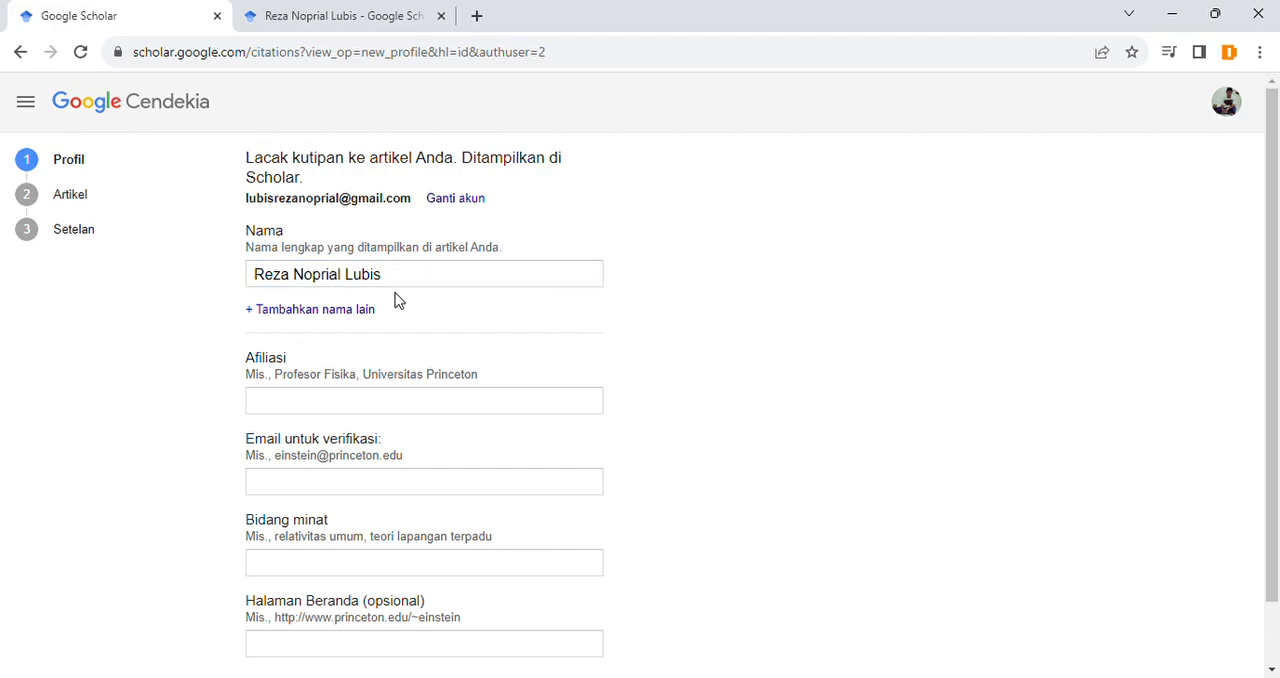
Step: Add an empty alternative-name field below Nama in the profile form
{"action": "left_click", "coordinate": [326, 312]}
{"action": "left_click", "coordinate": [350, 418]}
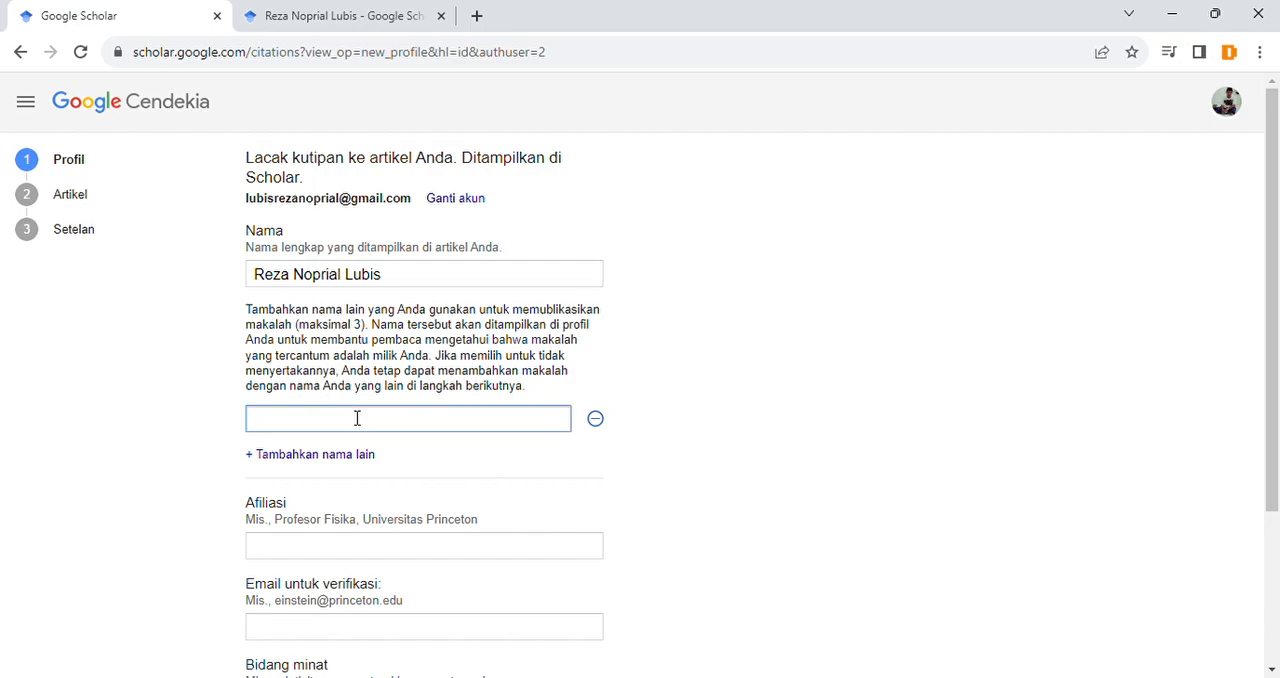
{"action": "left_click", "coordinate": [384, 364]}
{"action": "left_click", "coordinate": [369, 420]}
{"action": "left_click", "coordinate": [368, 365]}
{"action": "left_click", "coordinate": [336, 428]}
{"action": "left_click", "coordinate": [344, 315]}
Step: Expand the other names on the author's published profile and examine the alternative name listed there
{"action": "left_click", "coordinate": [343, 18]}
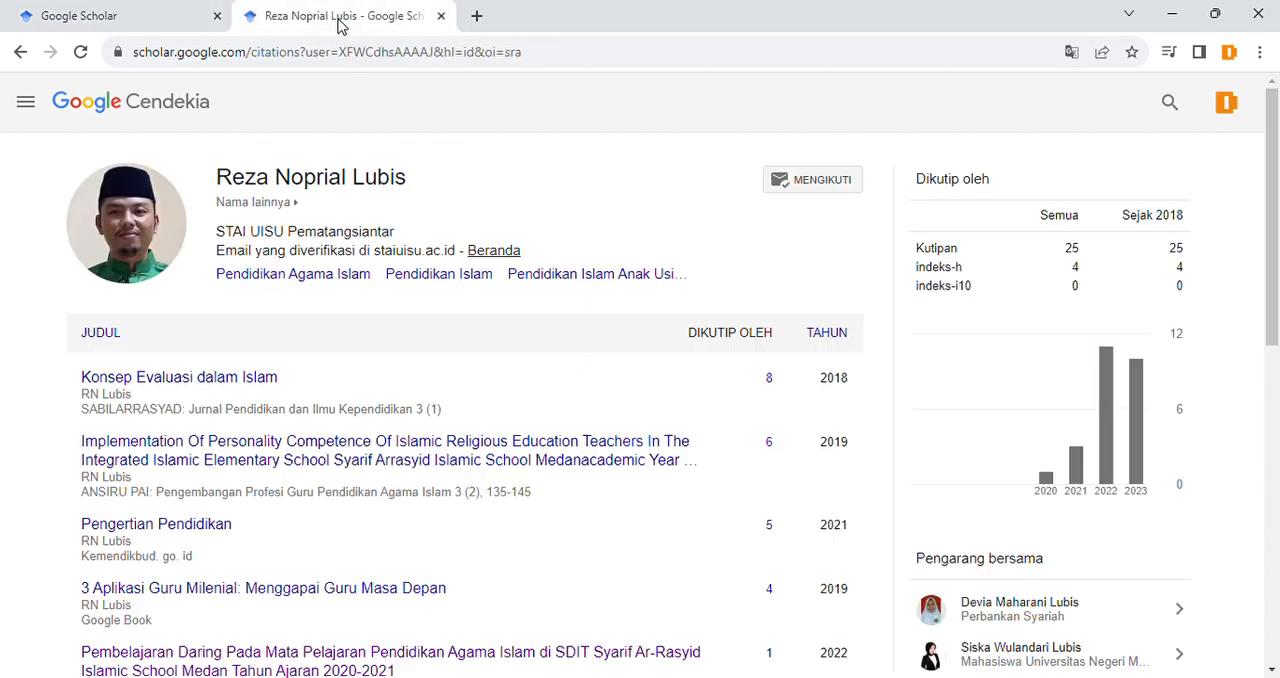
{"action": "left_click", "coordinate": [289, 205]}
{"action": "left_click_drag", "start_coordinate": [306, 205], "coordinate": [380, 208]}
{"action": "left_click", "coordinate": [366, 208]}
{"action": "left_click", "coordinate": [330, 212]}
{"action": "left_click", "coordinate": [380, 208]}
Step: Return to the profile form and remove the empty alternative-name field
{"action": "left_click", "coordinate": [160, 8]}
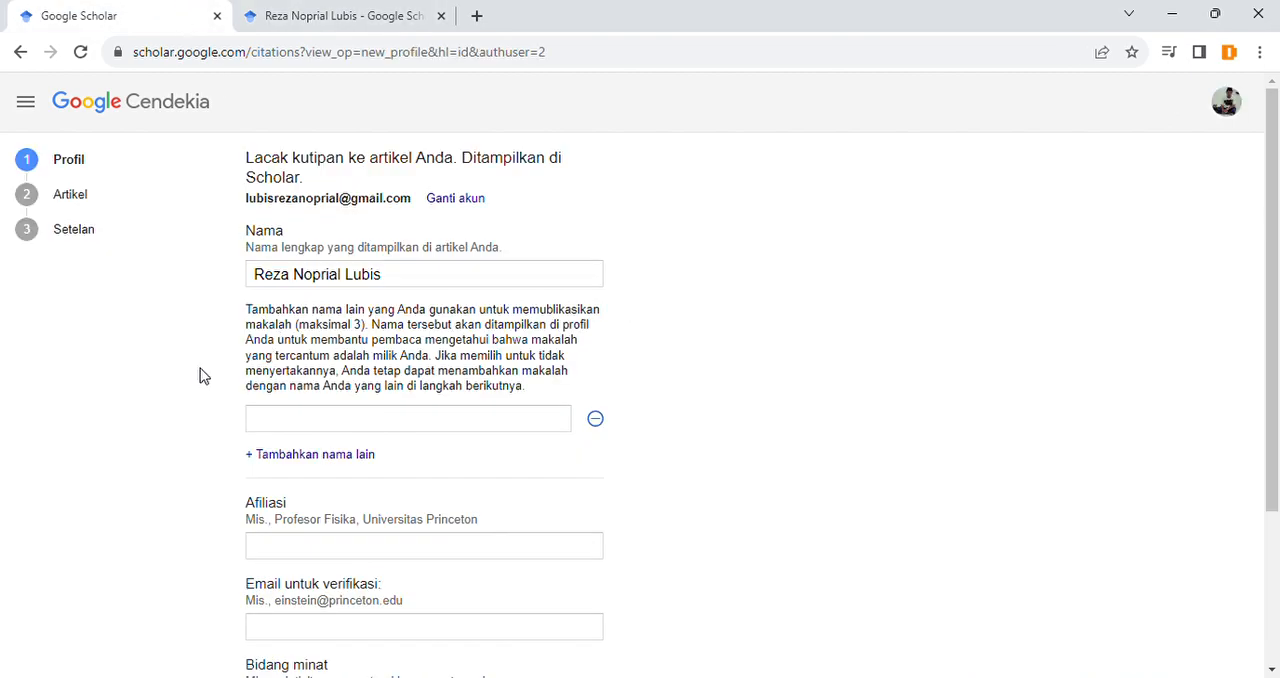
{"action": "left_click", "coordinate": [596, 421]}
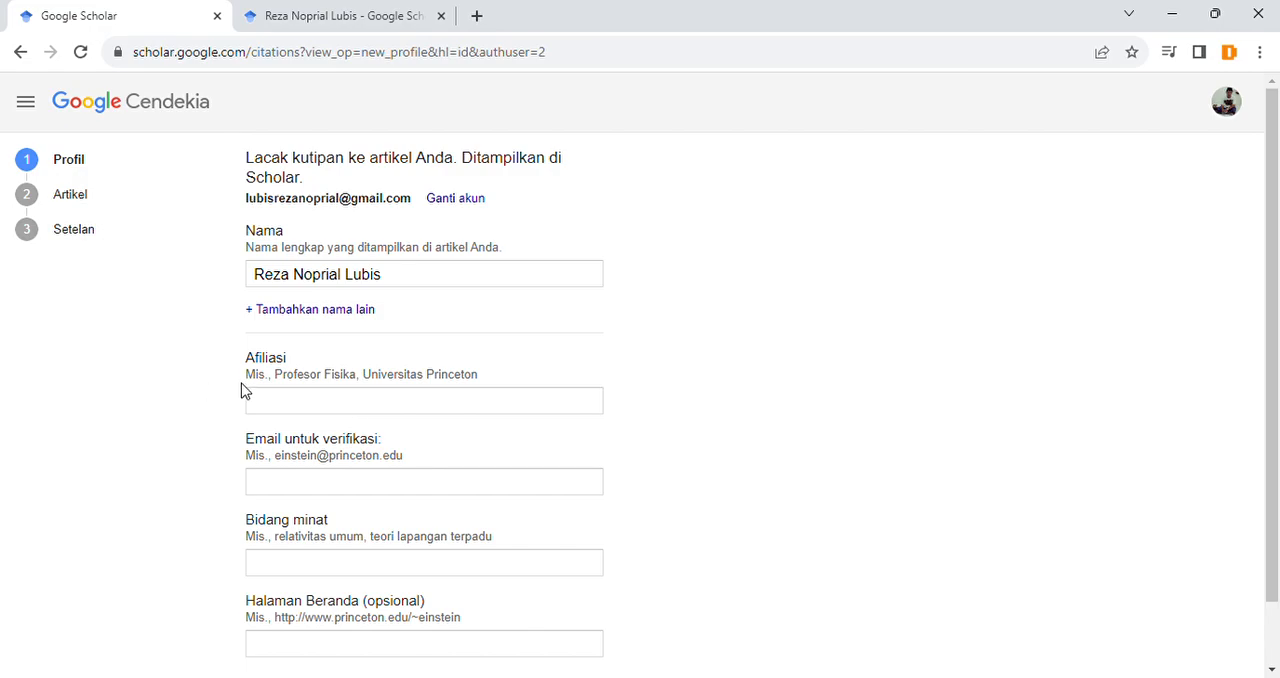
Step: Fill in the Afiliasi field with "STAI UISU Pematangsiantar"
{"action": "scroll", "coordinate": [243, 386], "scroll_direction": "down", "scroll_amount": 1}
{"action": "left_click_drag", "start_coordinate": [245, 295], "coordinate": [290, 288]}
{"action": "left_click", "coordinate": [292, 291]}
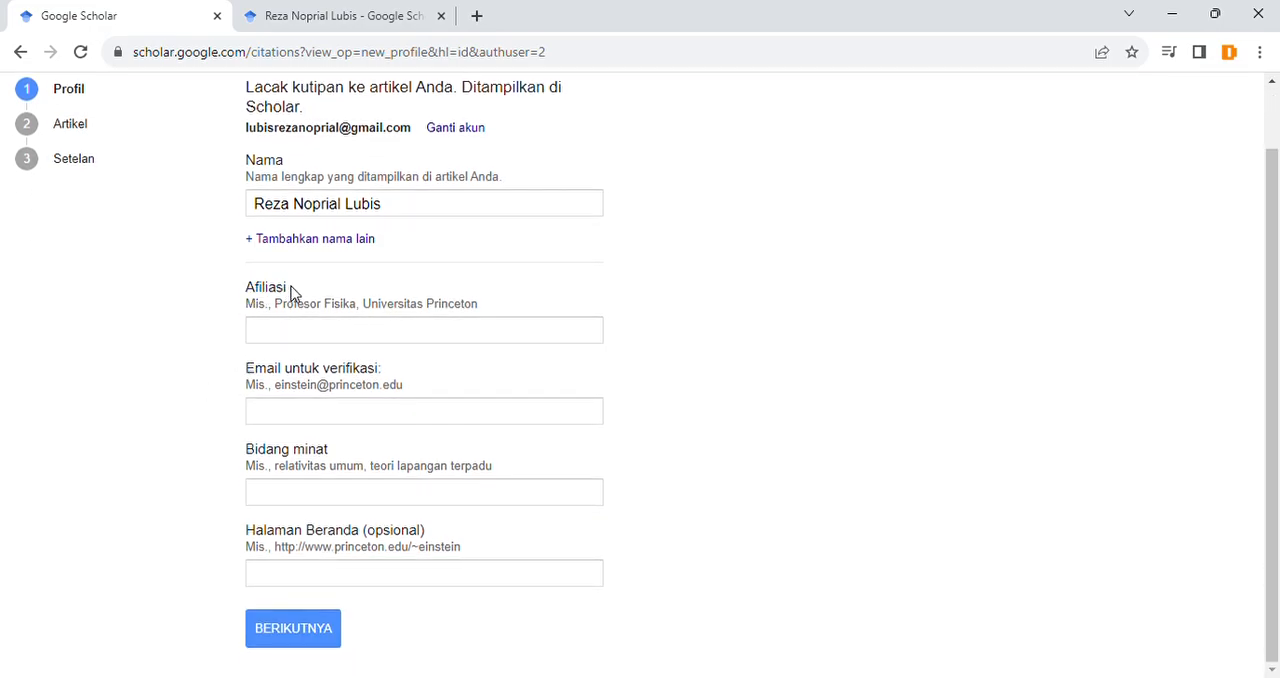
{"action": "left_click", "coordinate": [305, 344]}
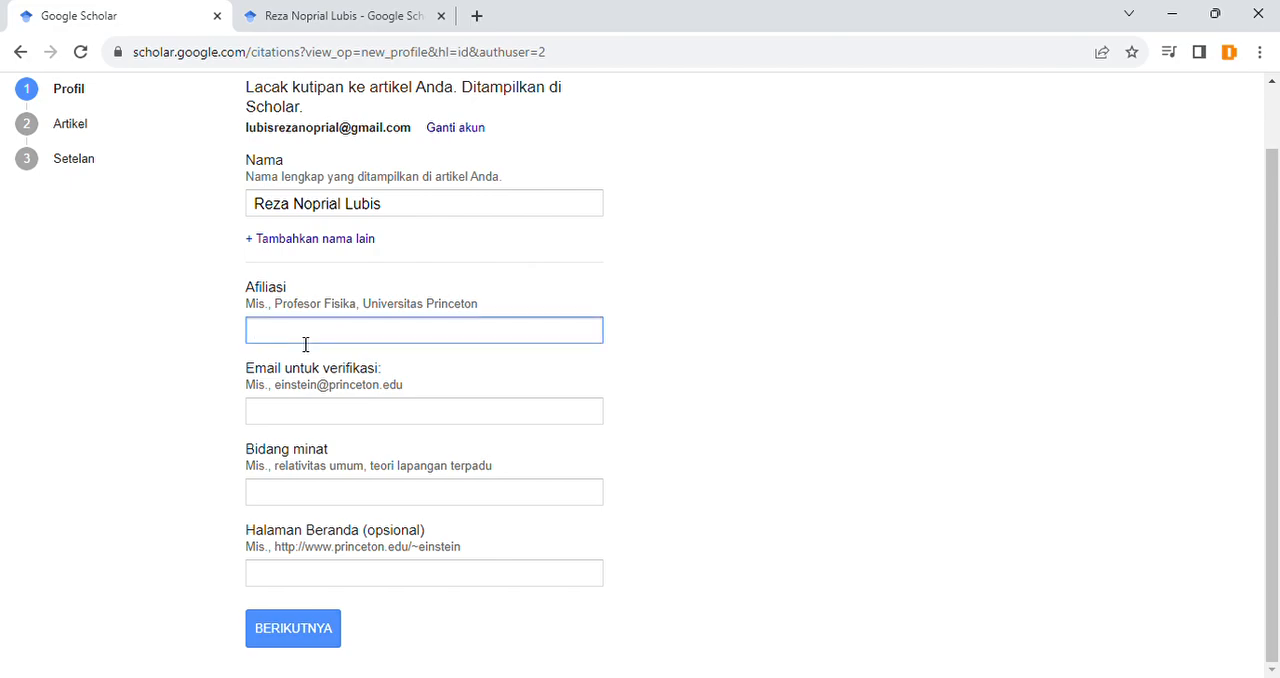
{"action": "left_click", "coordinate": [384, 374]}
{"action": "left_click", "coordinate": [714, 353]}
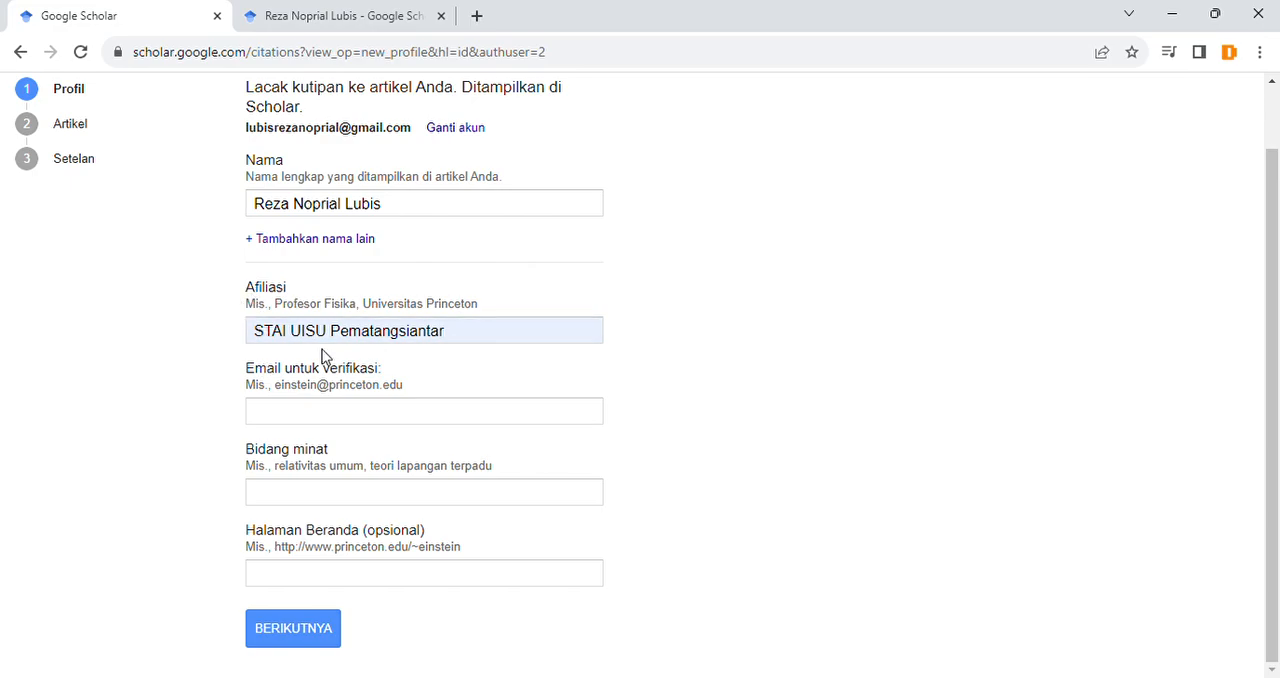
Step: Compare the affiliation on the author's published profile with the form's Afiliasi entry and examine the Email untuk verifikasi field
{"action": "key", "text": "ctrl+Tab"}
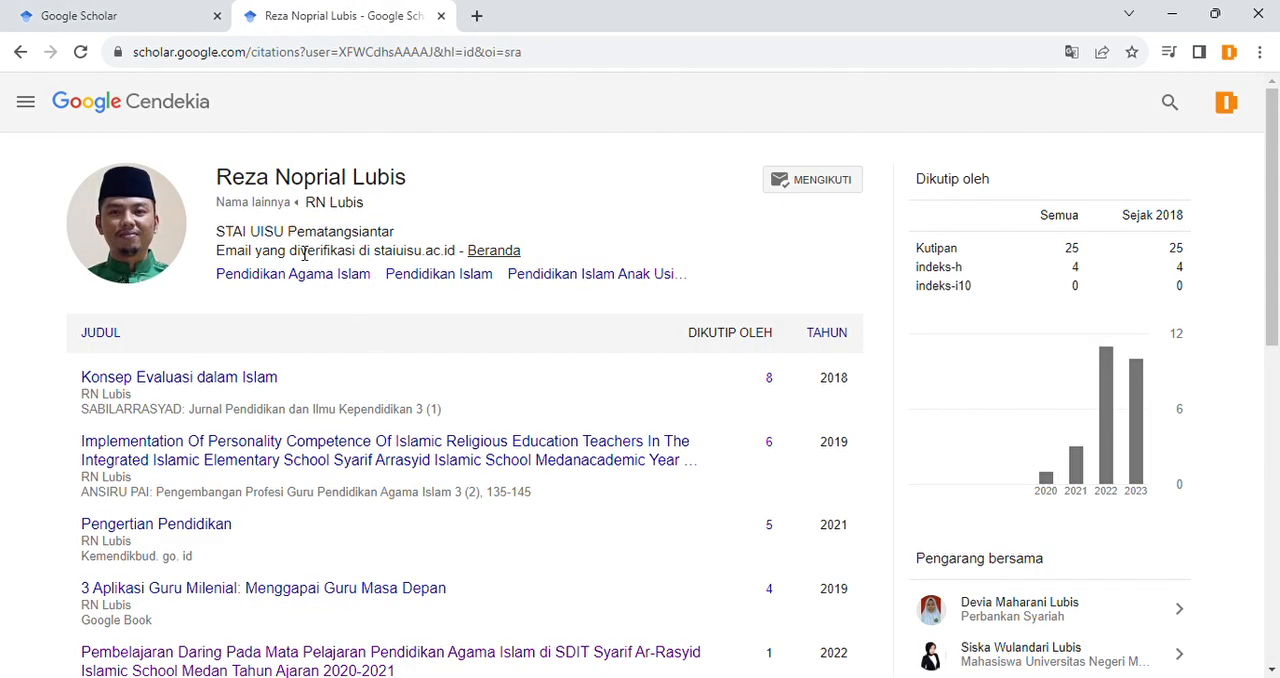
{"action": "left_click_drag", "start_coordinate": [218, 240], "coordinate": [408, 243]}
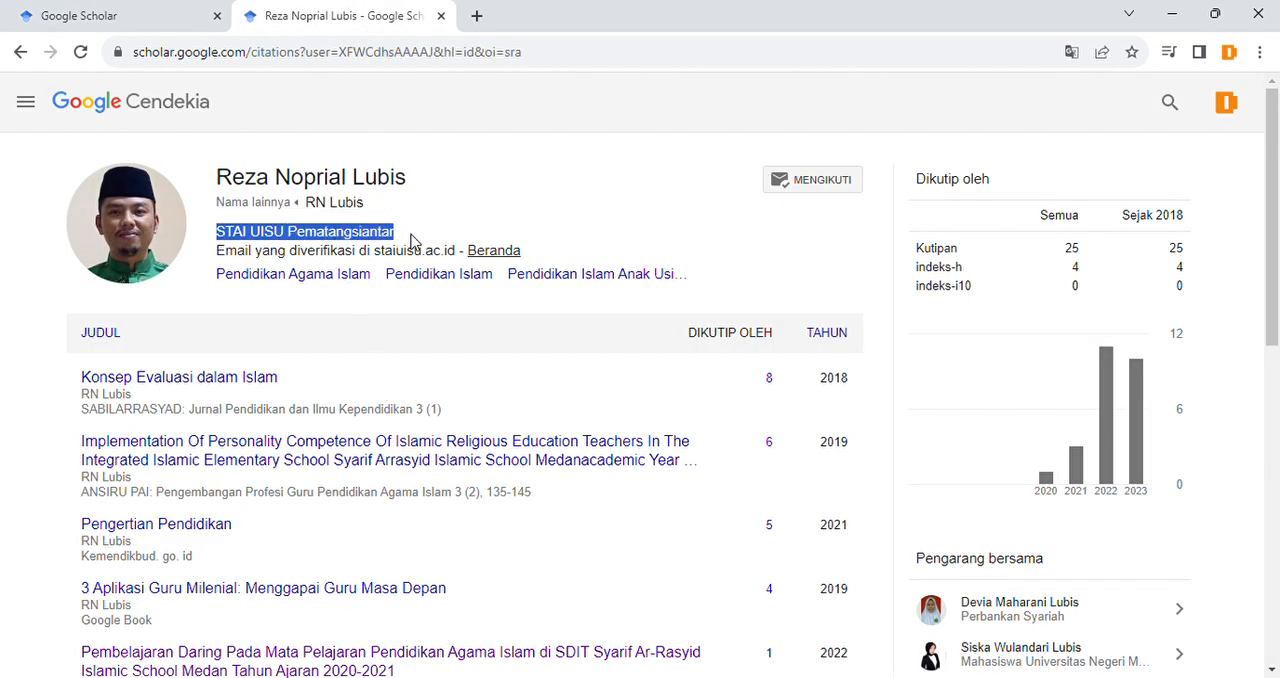
{"action": "left_click", "coordinate": [413, 236]}
{"action": "left_click", "coordinate": [110, 16]}
{"action": "left_click", "coordinate": [477, 338]}
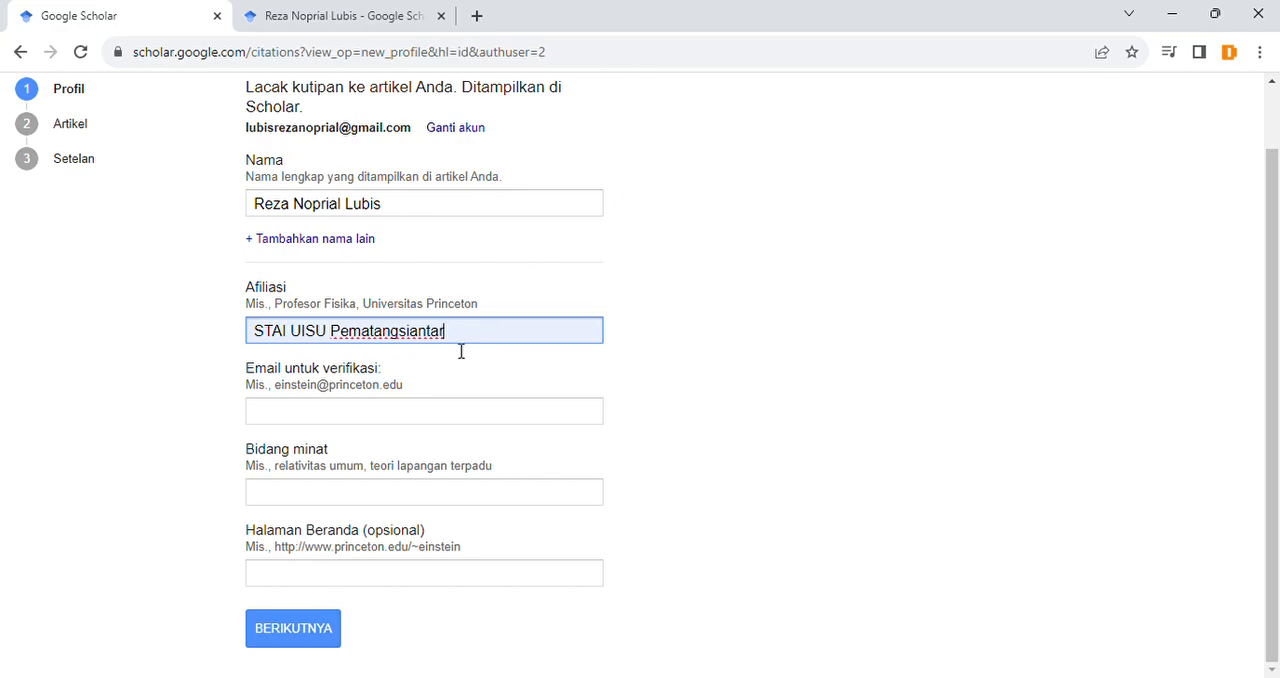
{"action": "left_click", "coordinate": [202, 322]}
{"action": "left_click_drag", "start_coordinate": [230, 372], "coordinate": [386, 375]}
{"action": "left_click", "coordinate": [390, 378]}
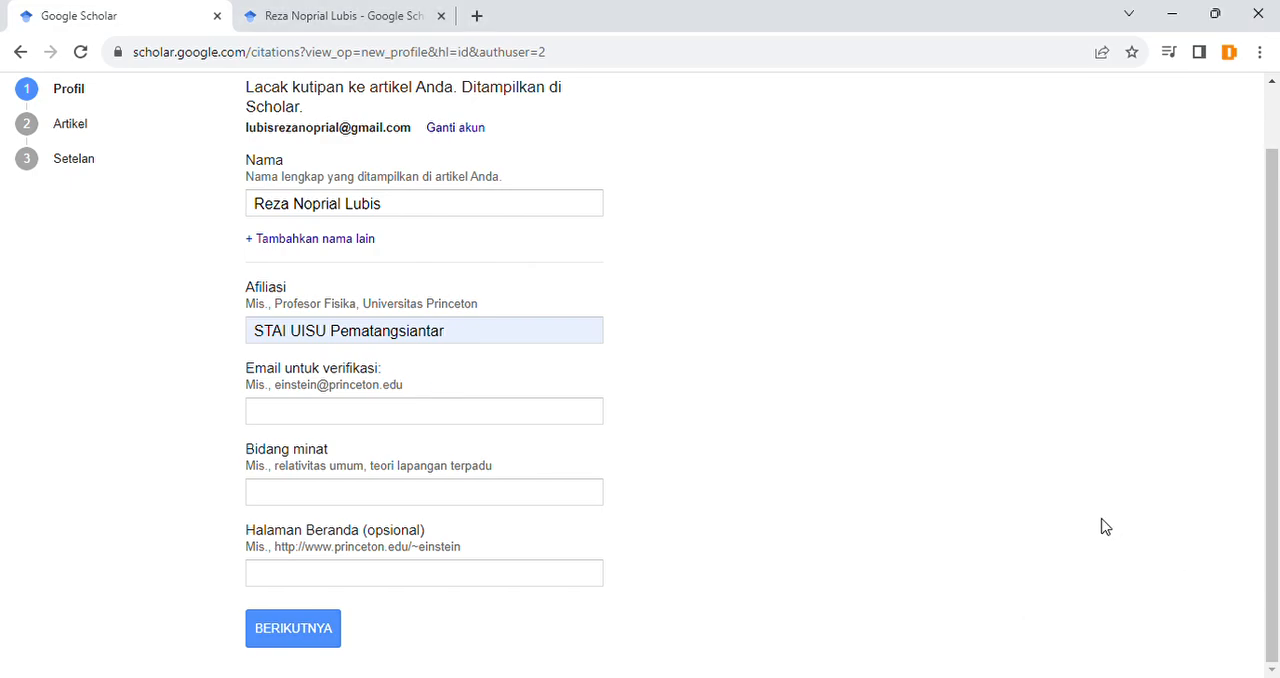
Step: Open Google Scholar in a new tab and search for "Nama saya"
{"action": "left_click", "coordinate": [448, 9]}
{"action": "left_click", "coordinate": [167, 115]}
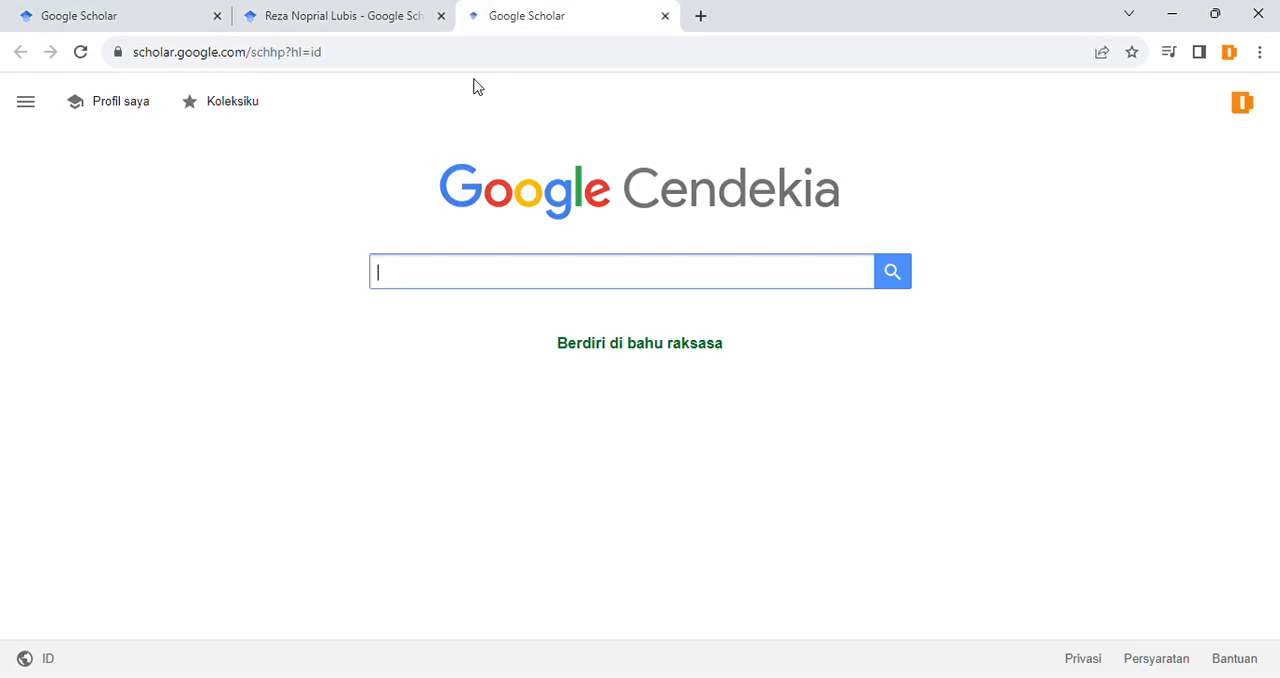
{"action": "left_click", "coordinate": [521, 281]}
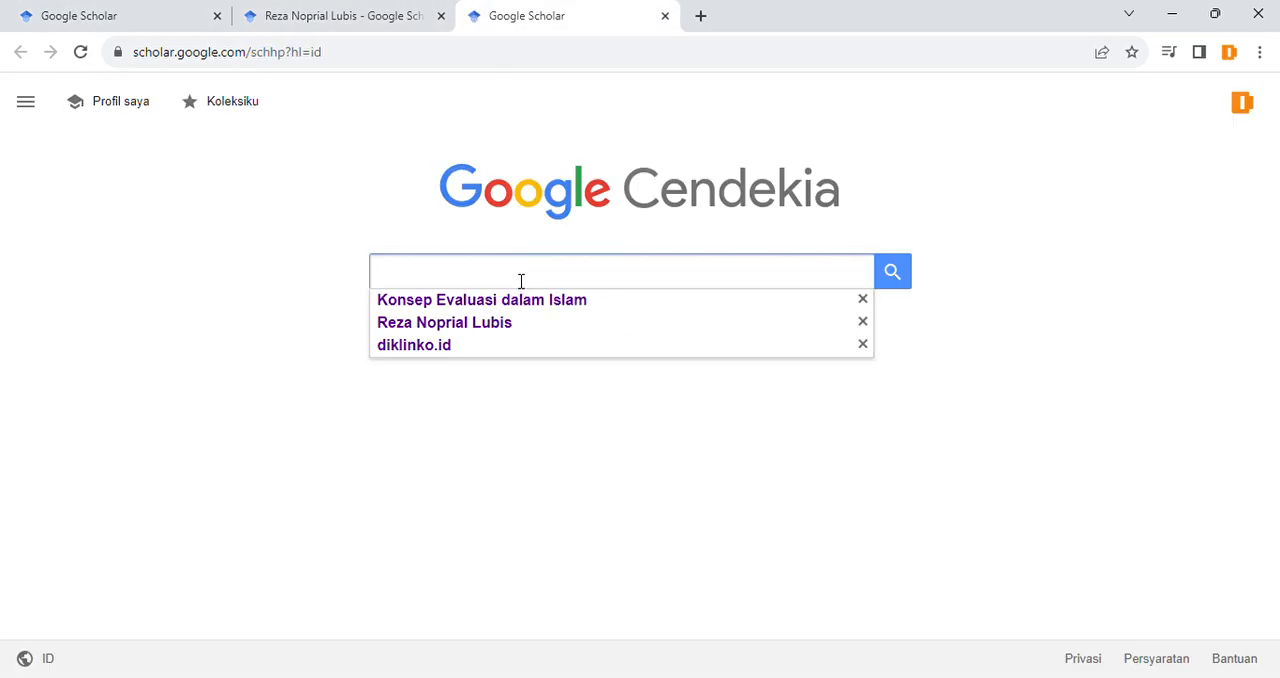
{"action": "type", "text": "Nama saya"}
{"action": "key", "text": "Return"}
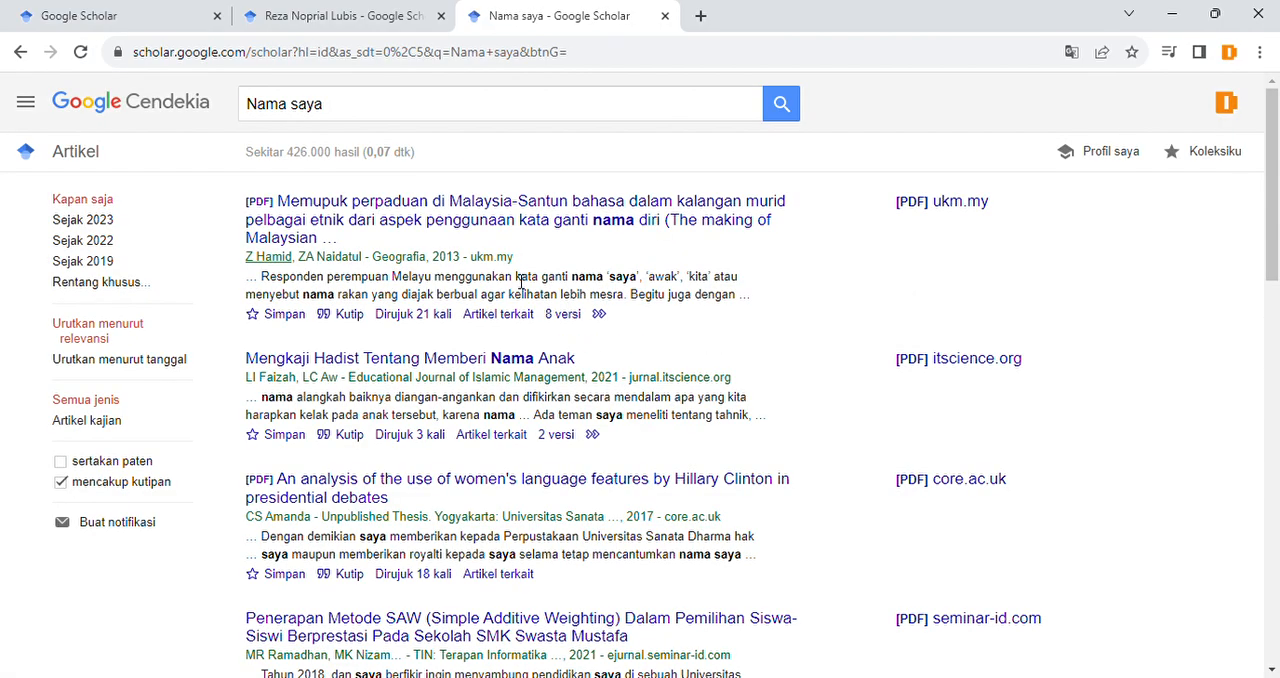
Step: Replace the search with the author's full name from the suggestions and run it
{"action": "triple_click", "coordinate": [439, 121]}
{"action": "type", "text": "Reza"}
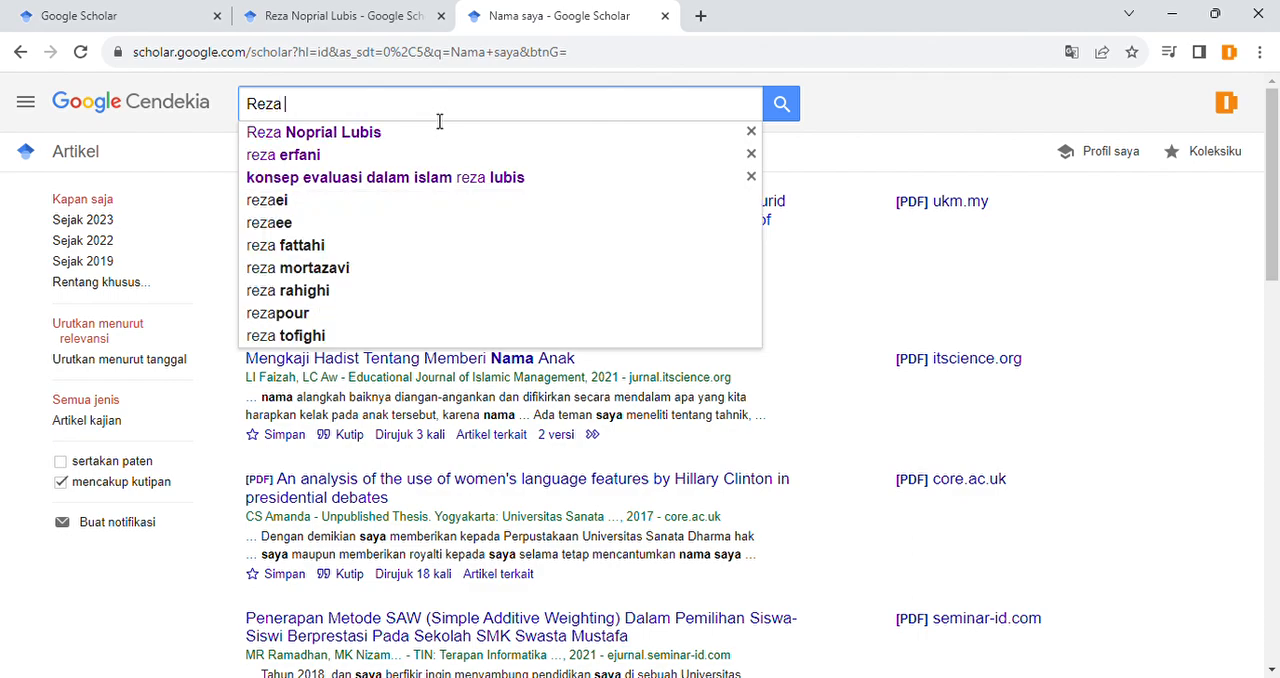
{"action": "key", "text": "Down"}
{"action": "key", "text": "Return"}
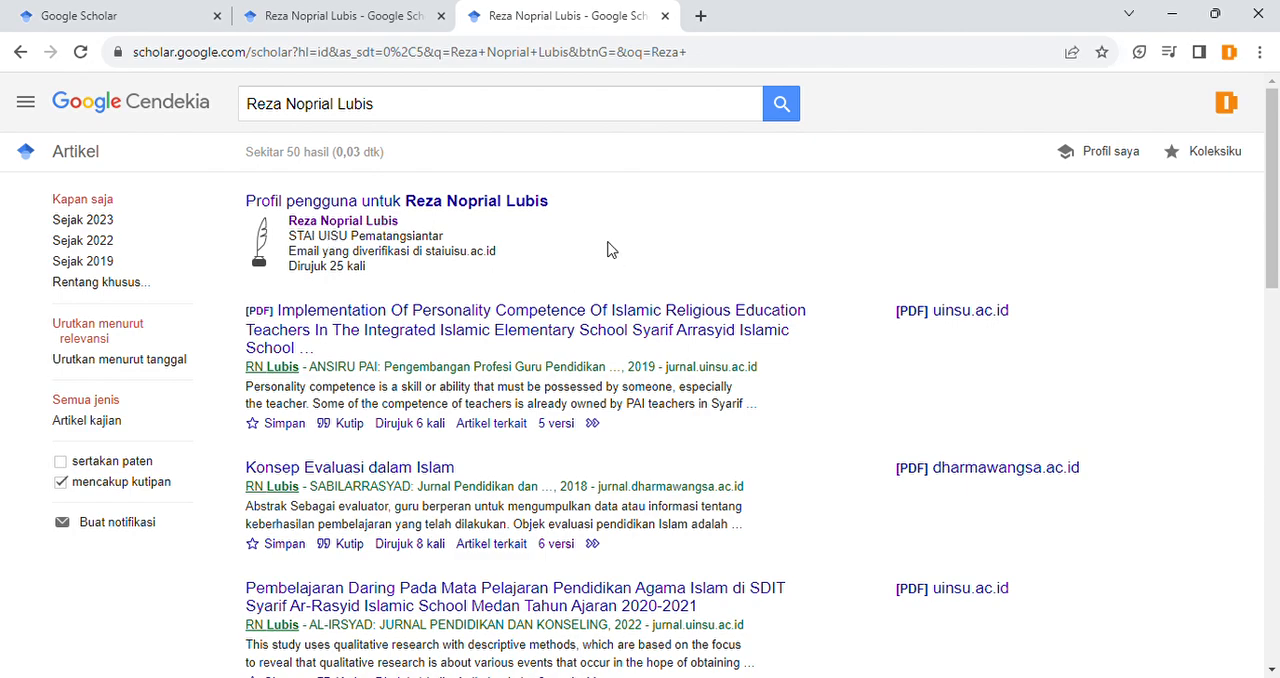
Step: Examine the verified-email line on the author's published profile and the matching Email untuk verifikasi field in the profile form
{"action": "left_click", "coordinate": [392, 10]}
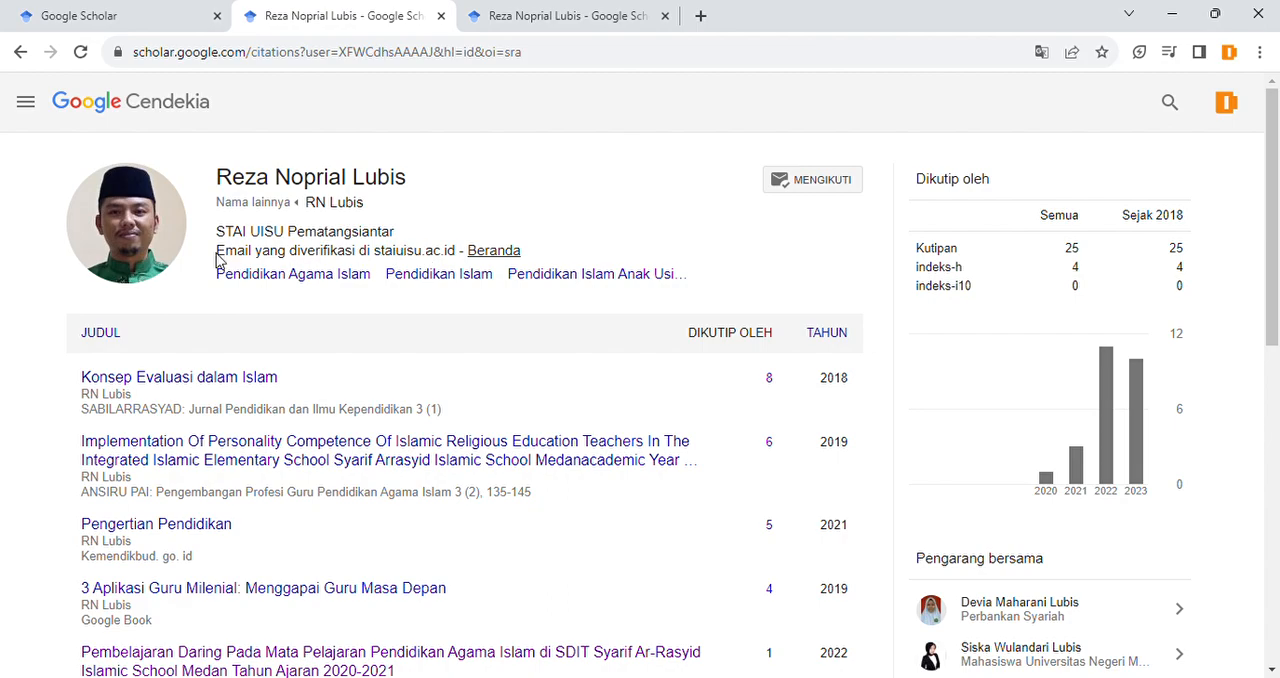
{"action": "left_click_drag", "start_coordinate": [216, 258], "coordinate": [463, 265]}
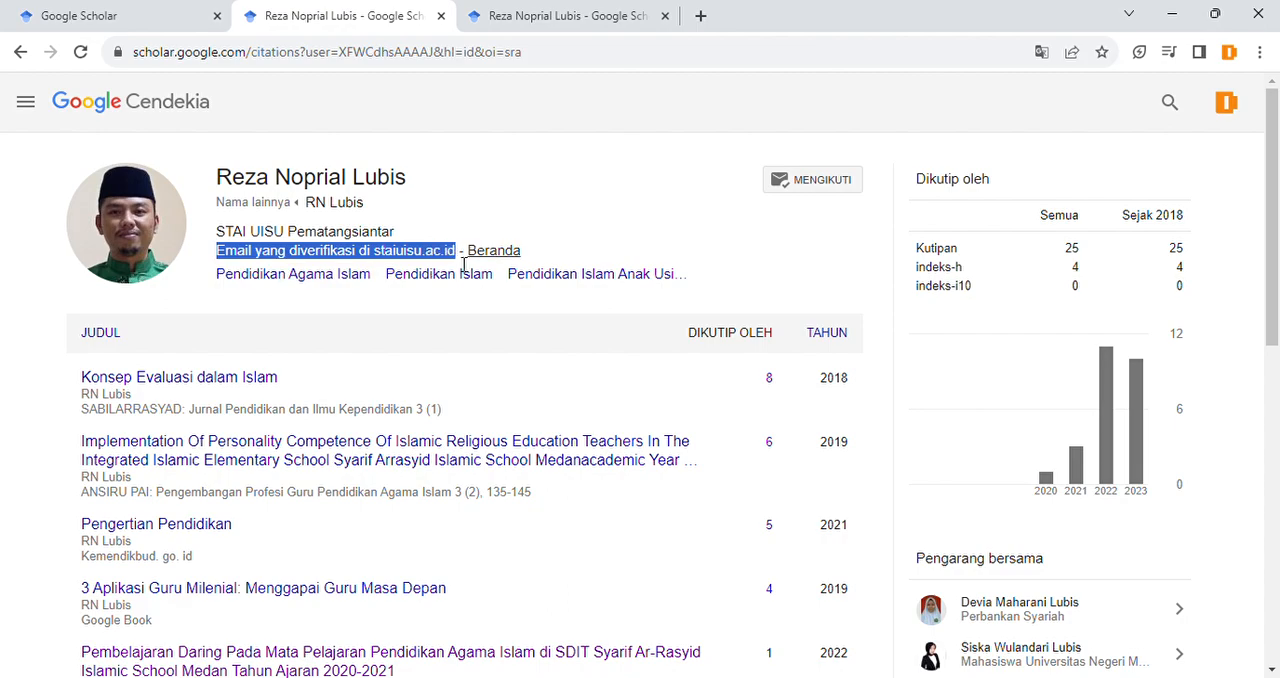
{"action": "left_click", "coordinate": [463, 265]}
{"action": "left_click", "coordinate": [112, 15]}
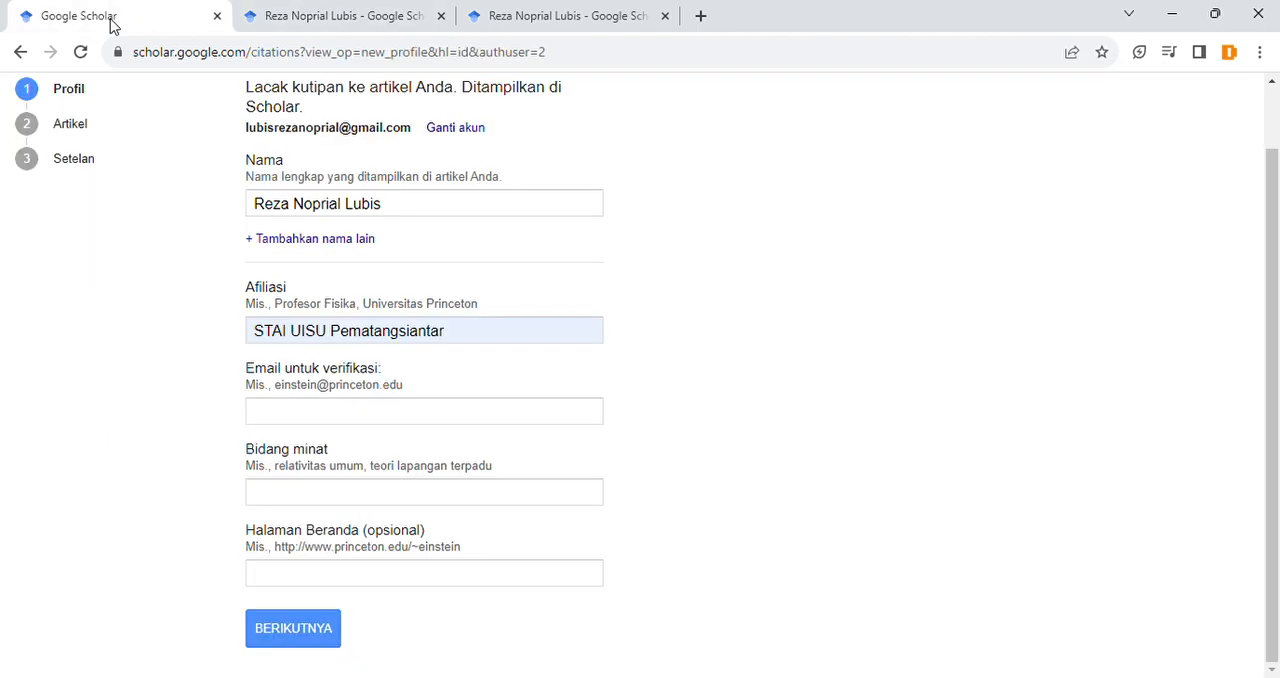
{"action": "left_click", "coordinate": [297, 412]}
{"action": "left_click_drag", "start_coordinate": [248, 369], "coordinate": [352, 383]}
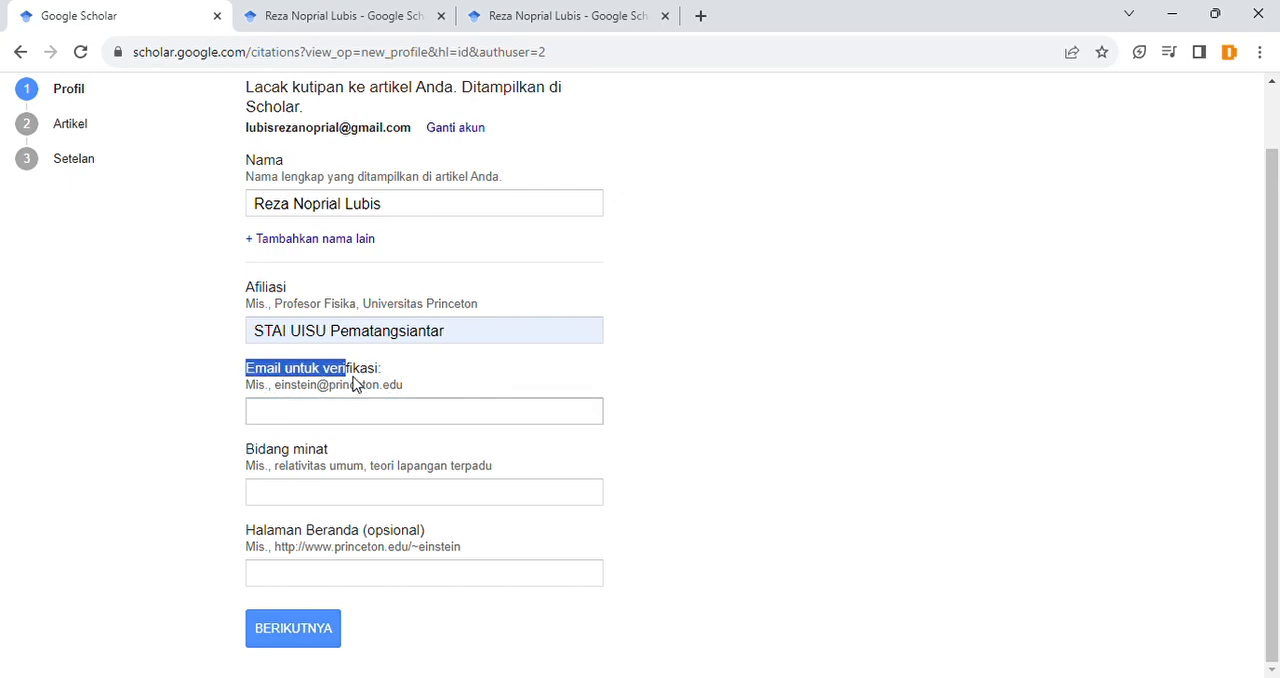
{"action": "left_click", "coordinate": [382, 377]}
{"action": "left_click", "coordinate": [210, 395]}
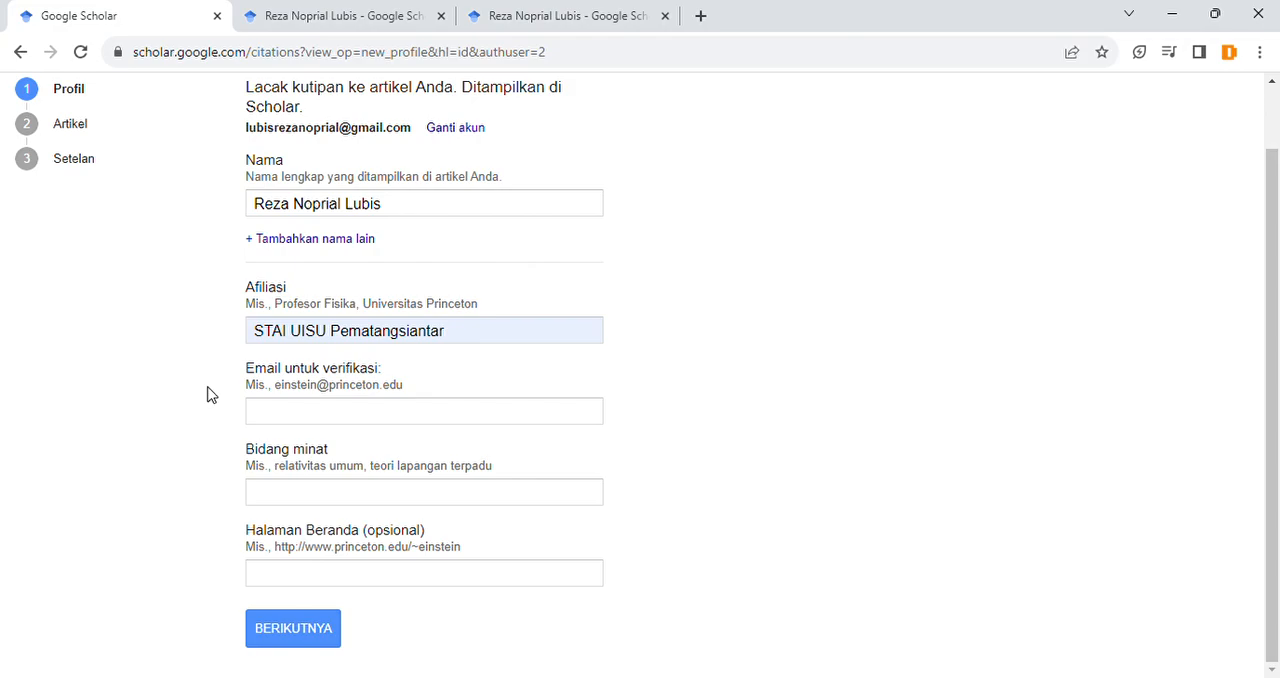
{"action": "left_click", "coordinate": [282, 416]}
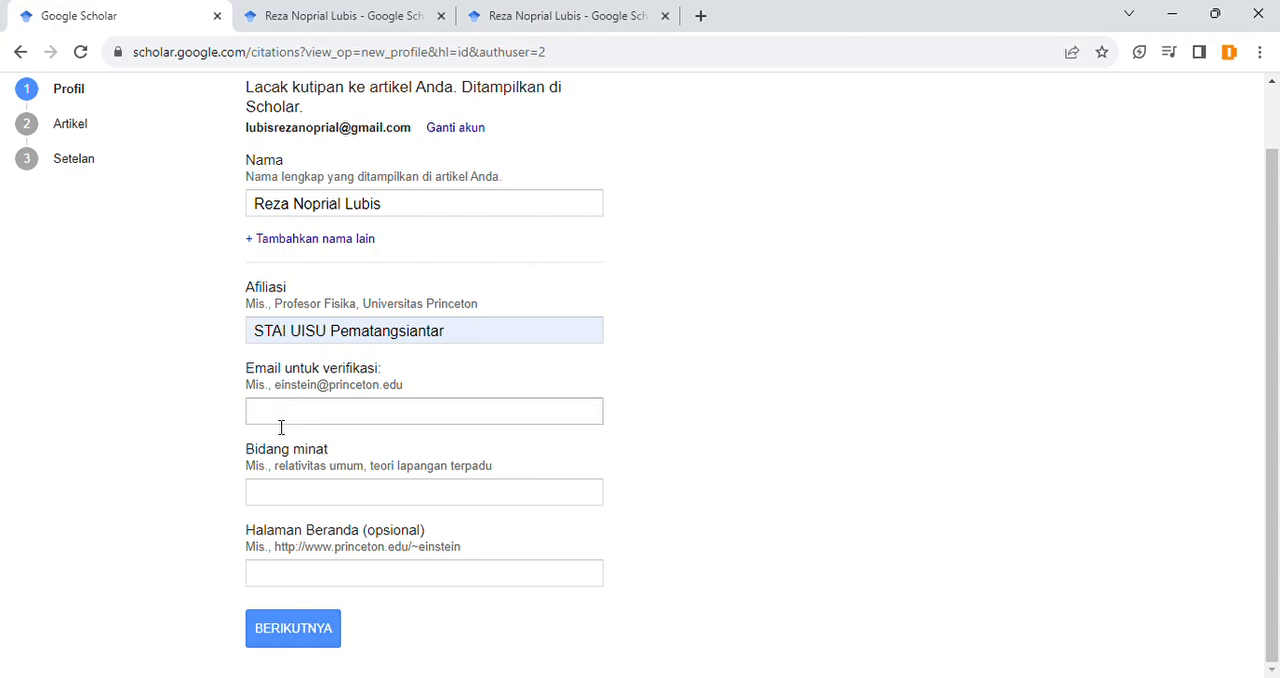
{"action": "left_click", "coordinate": [198, 422]}
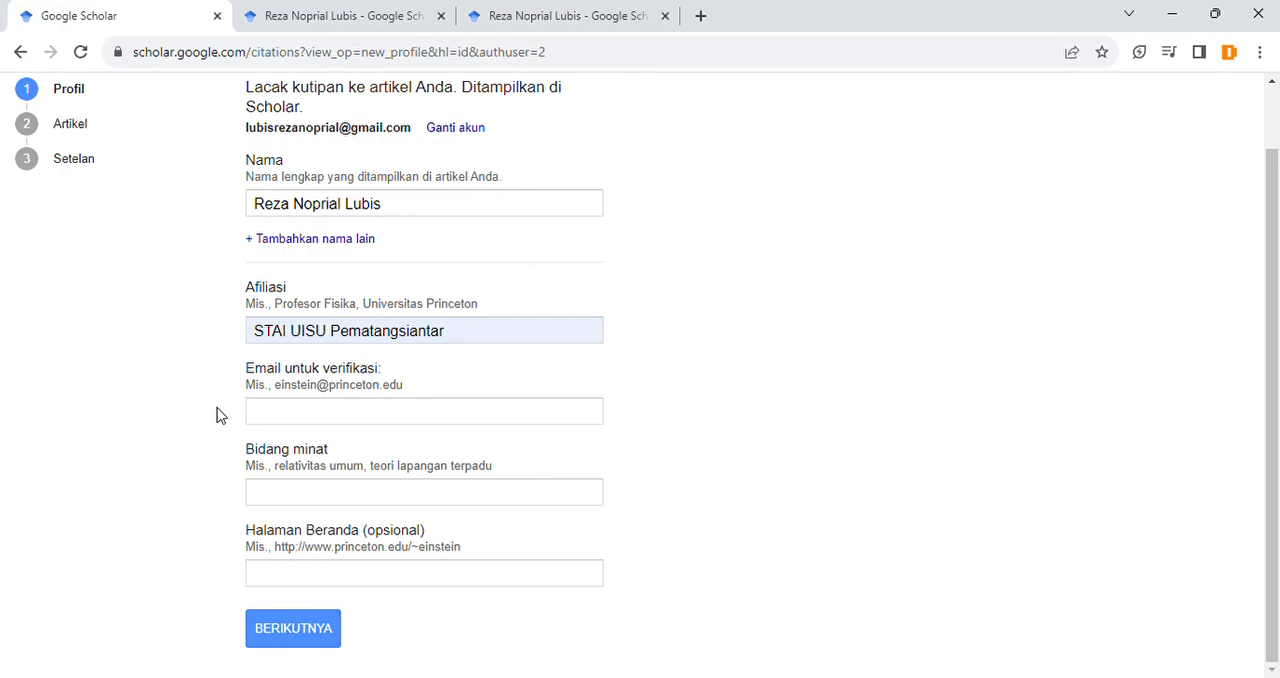
Step: Copy the signed-in account's e-mail address into the Email untuk verifikasi field
{"action": "left_click_drag", "start_coordinate": [246, 129], "coordinate": [413, 133]}
{"action": "key", "text": "ctrl+c"}
{"action": "left_click", "coordinate": [300, 420]}
{"action": "key", "text": "ctrl+v"}
{"action": "left_click", "coordinate": [194, 426]}
{"action": "left_click", "coordinate": [314, 416]}
{"action": "left_click_drag", "start_coordinate": [376, 414], "coordinate": [451, 414]}
{"action": "left_click", "coordinate": [451, 414]}
{"action": "left_click", "coordinate": [707, 389]}
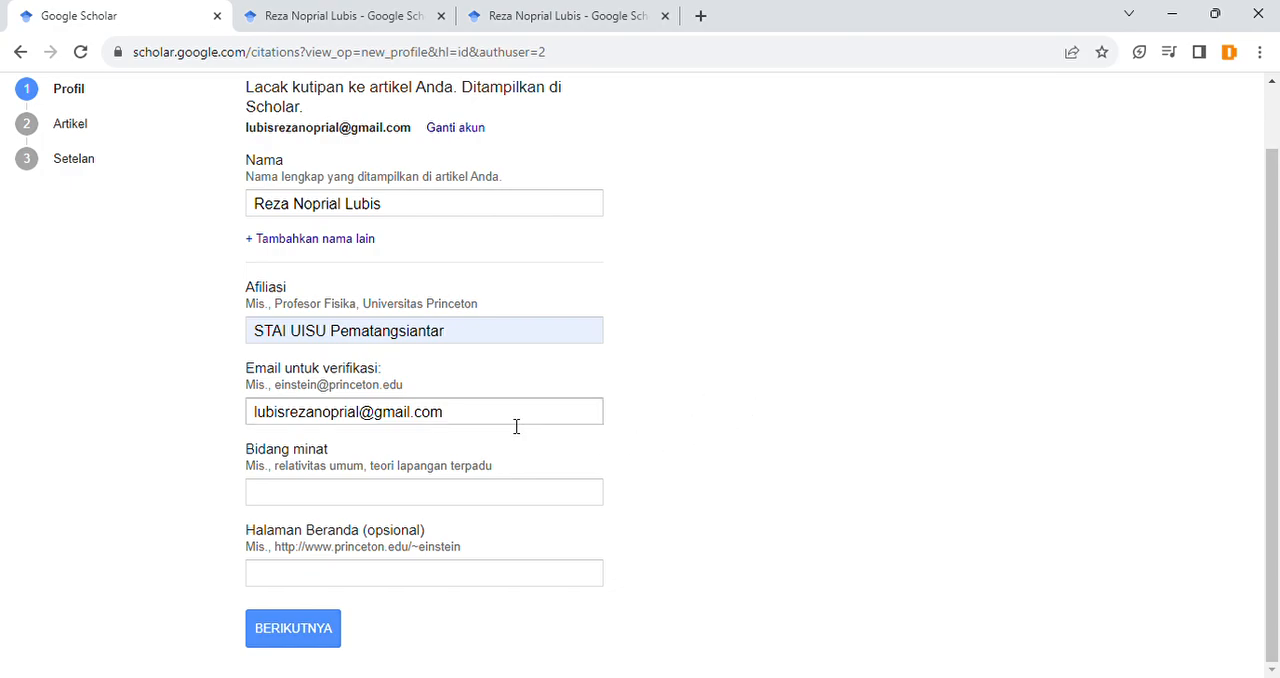
Step: Examine the address entered under Email untuk verifikasi, especially its domain, against the field label
{"action": "left_click_drag", "start_coordinate": [516, 426], "coordinate": [252, 410]}
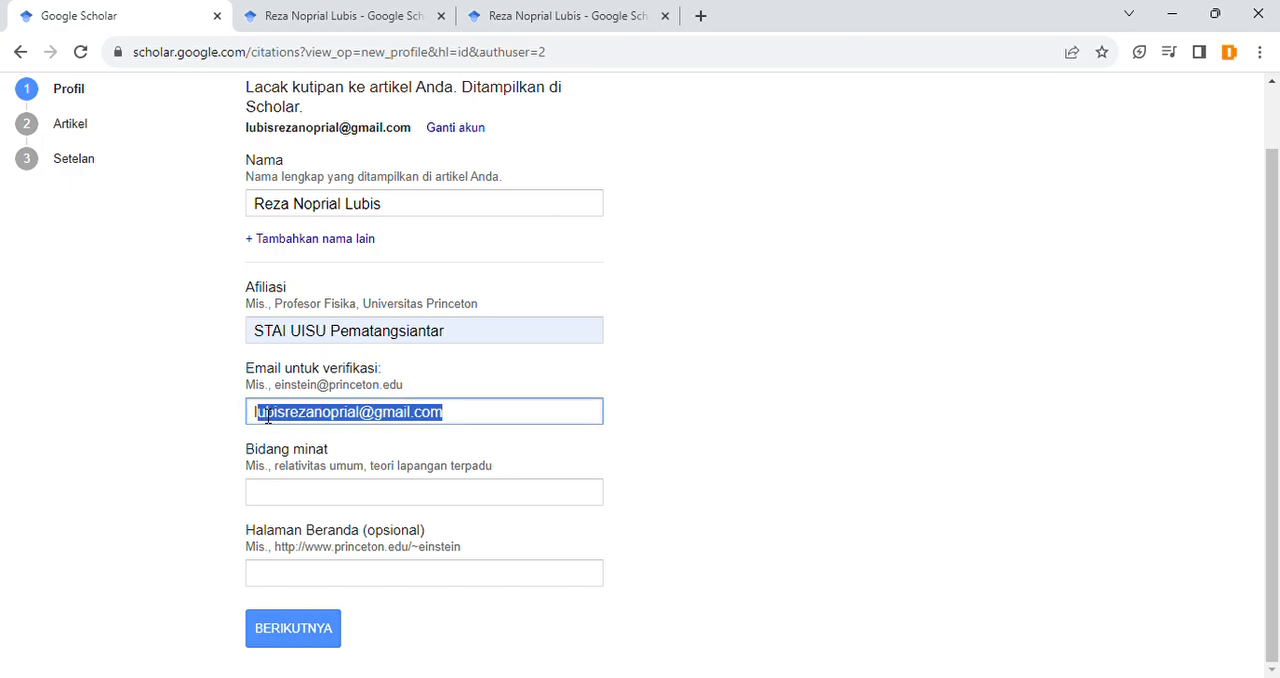
{"action": "left_click", "coordinate": [185, 410]}
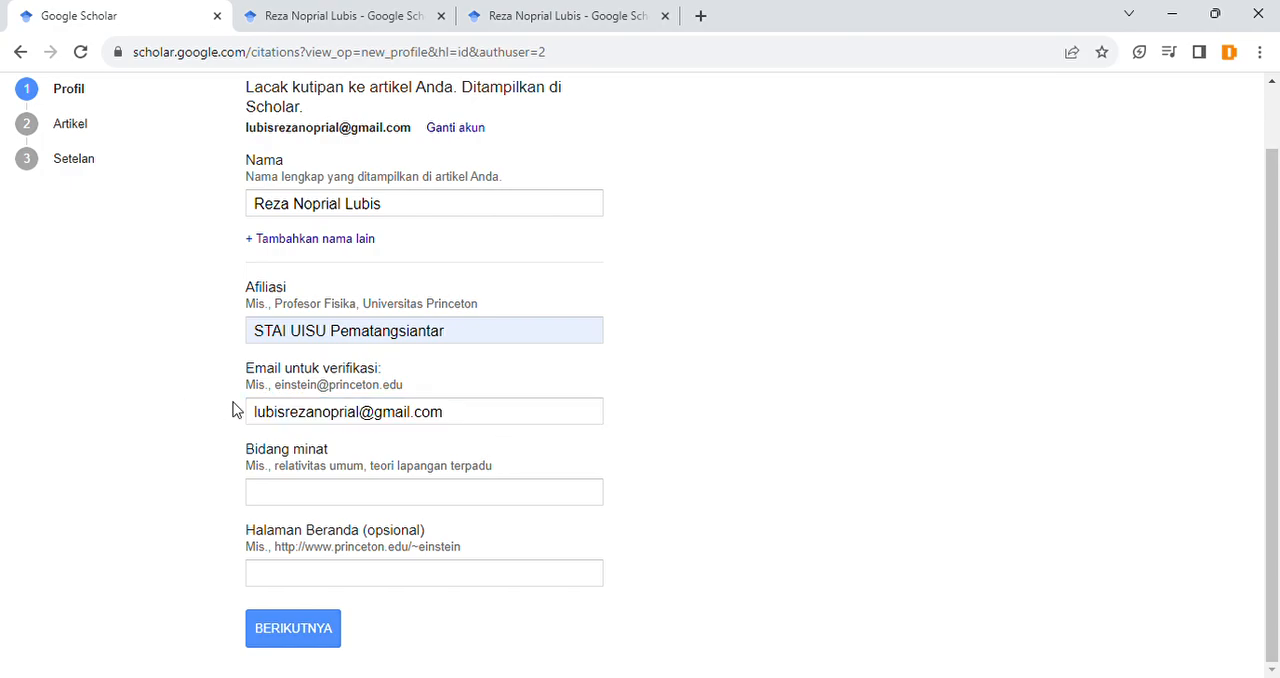
{"action": "left_click_drag", "start_coordinate": [375, 416], "coordinate": [467, 420]}
{"action": "left_click", "coordinate": [465, 414]}
{"action": "left_click", "coordinate": [461, 386]}
{"action": "left_click_drag", "start_coordinate": [246, 366], "coordinate": [381, 372]}
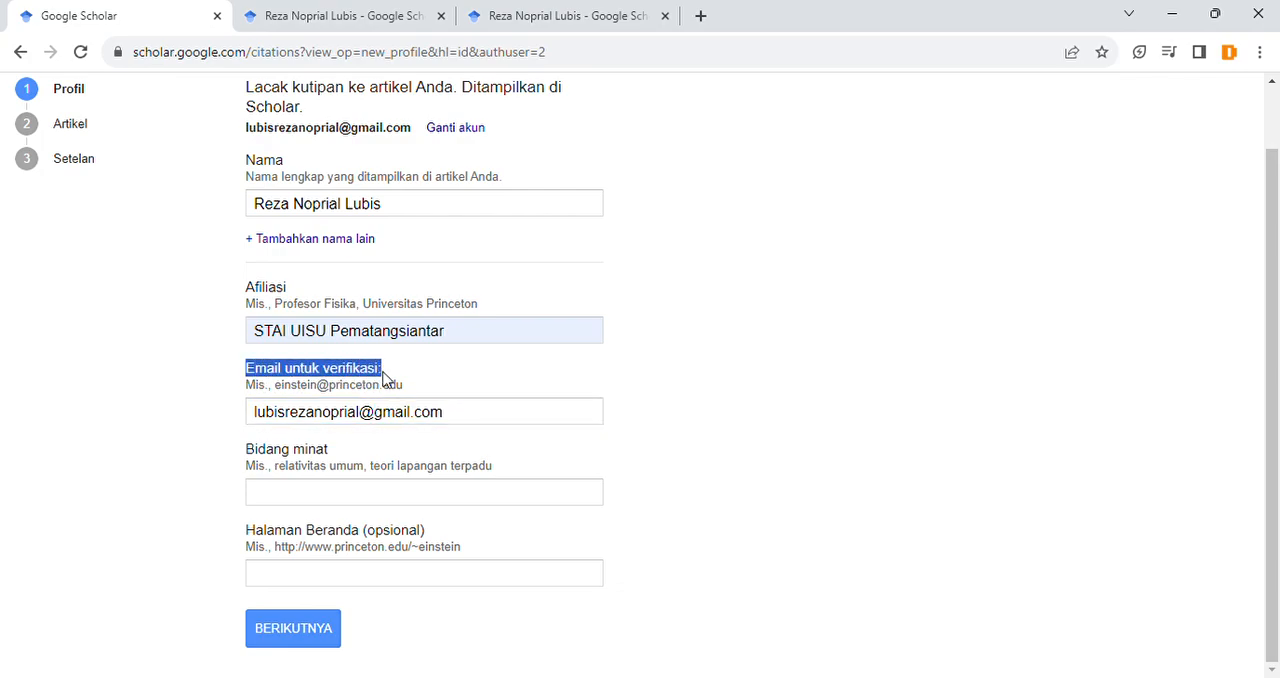
{"action": "left_click", "coordinate": [383, 378]}
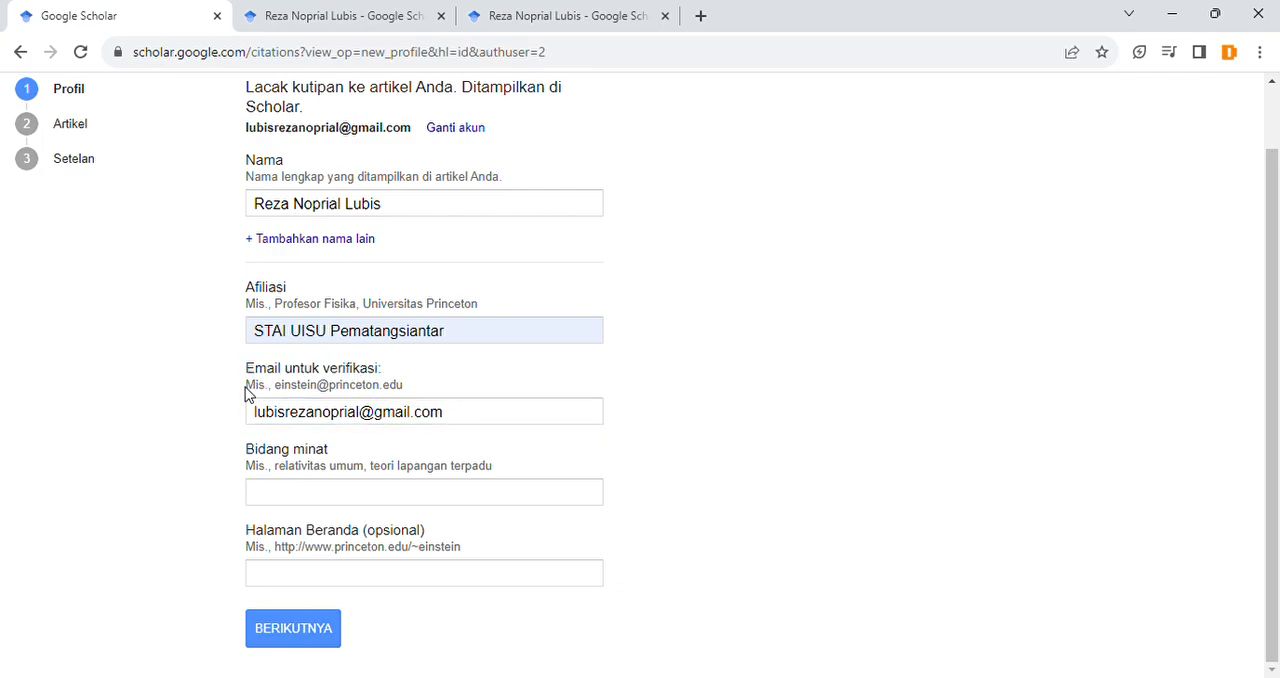
Step: Check the author's search results in the other Google Scholar tab and return to the profile form
{"action": "left_click", "coordinate": [540, 14]}
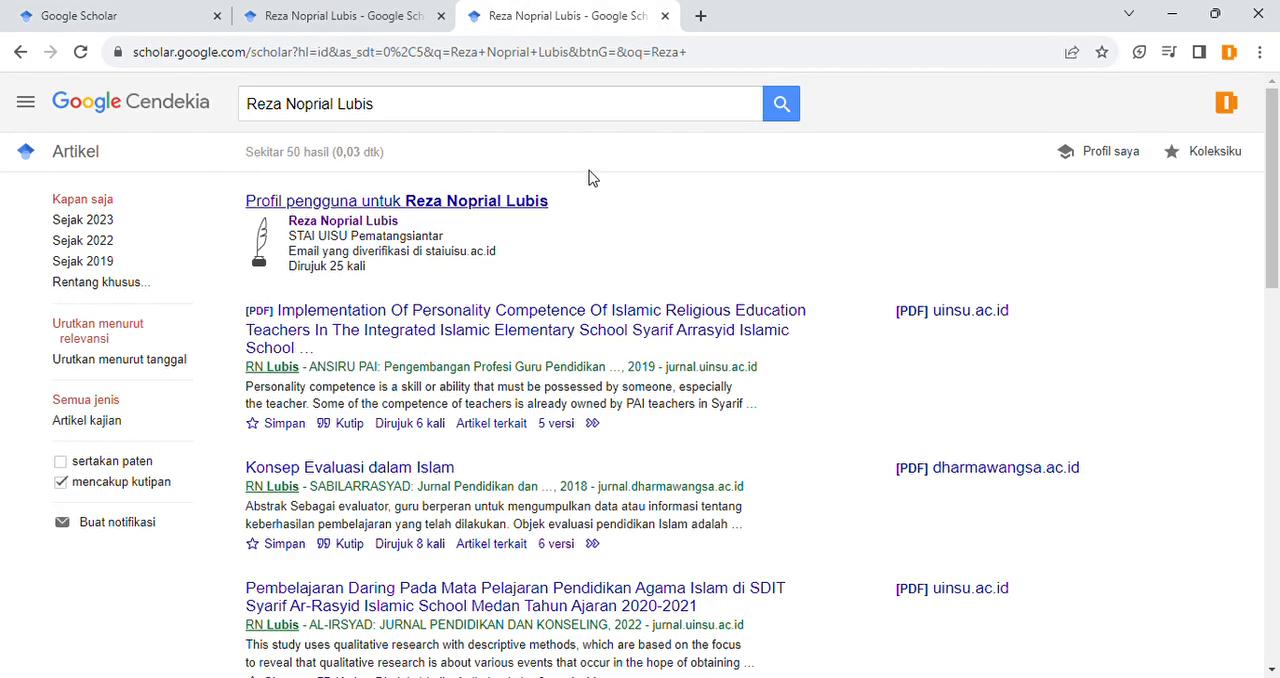
{"action": "left_click", "coordinate": [409, 117]}
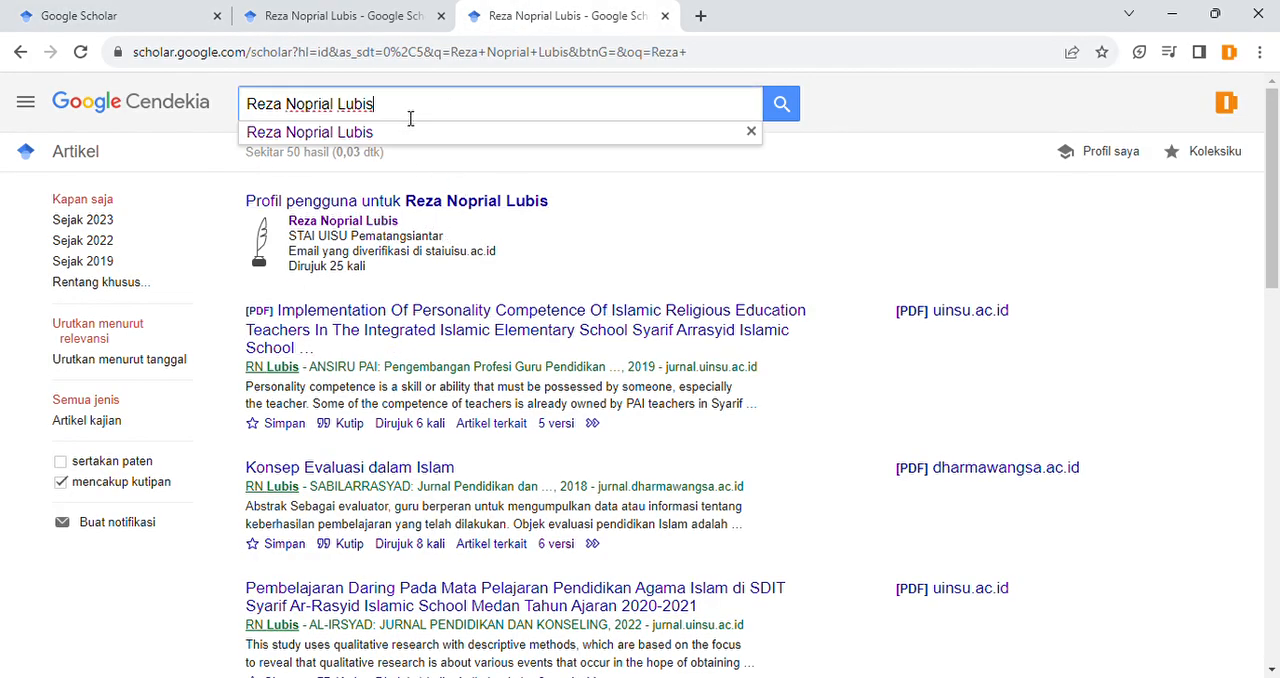
{"action": "left_click", "coordinate": [928, 116]}
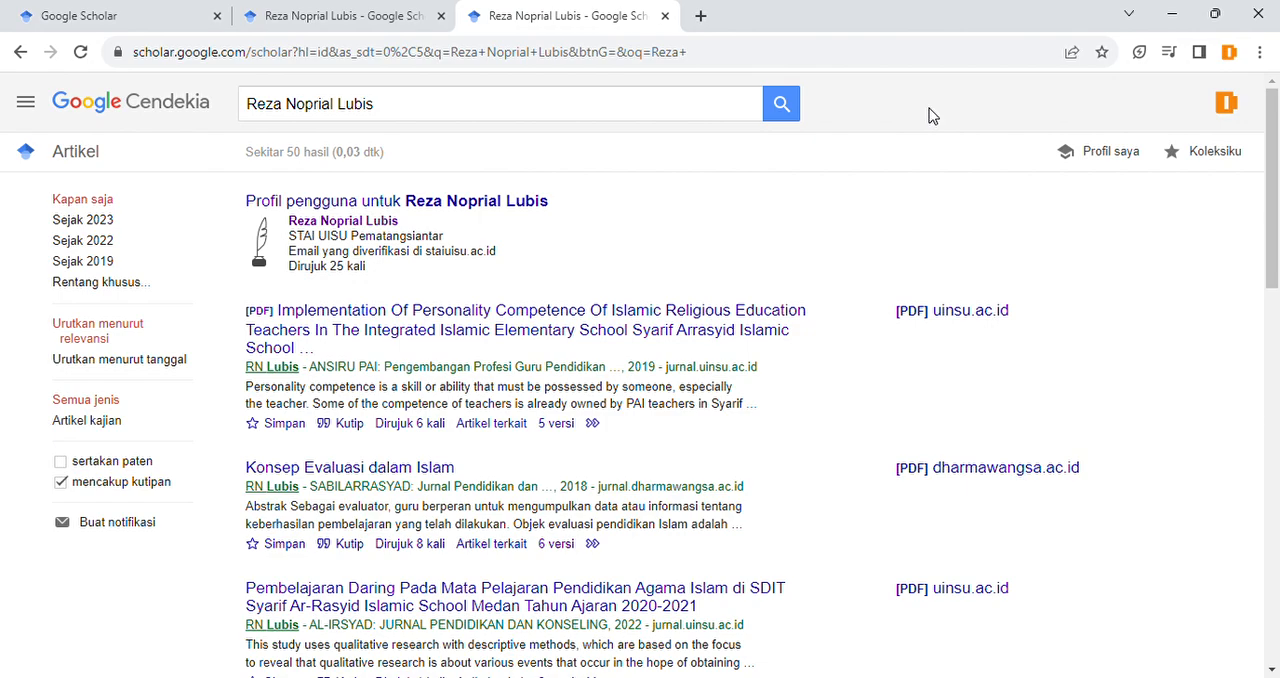
{"action": "left_click", "coordinate": [204, 12]}
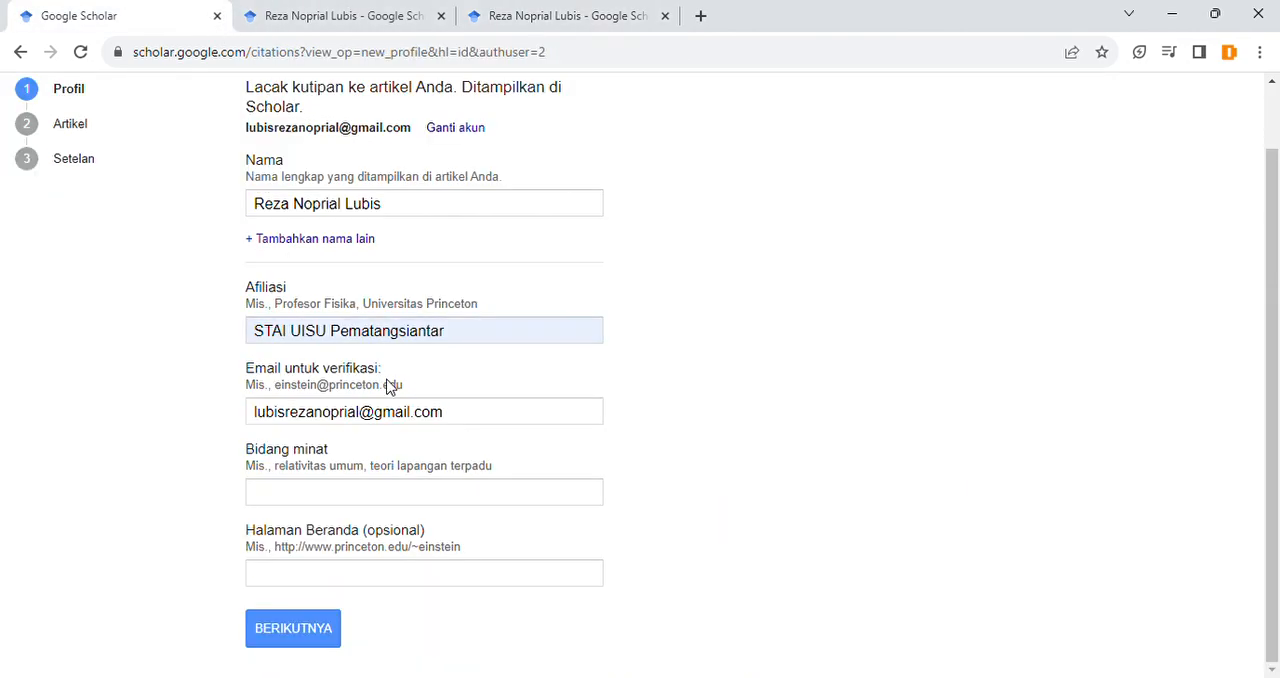
Step: Replace the verification e-mail with the sample address shown above the field, changing its ending to ac.id
{"action": "triple_click", "coordinate": [351, 416]}
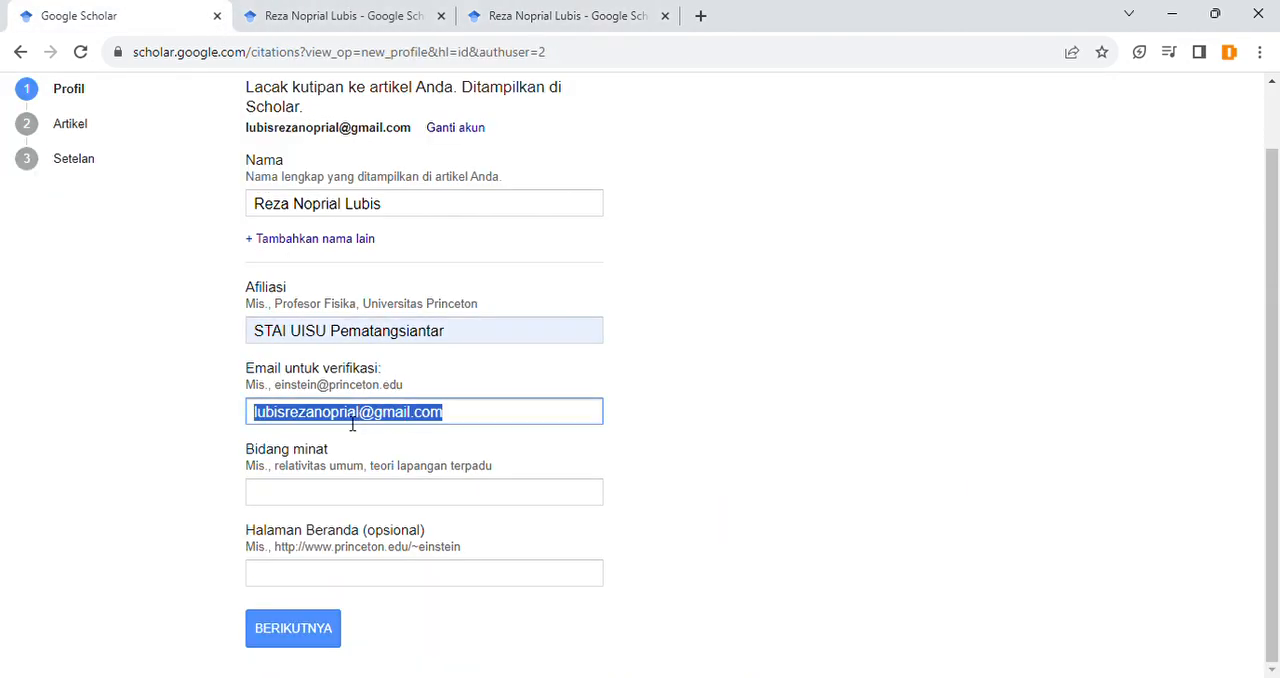
{"action": "double_click", "coordinate": [293, 392]}
{"action": "left_click_drag", "start_coordinate": [293, 393], "coordinate": [395, 393]}
{"action": "key", "text": "ctrl+c"}
{"action": "triple_click", "coordinate": [401, 420]}
{"action": "key", "text": "ctrl+v"}
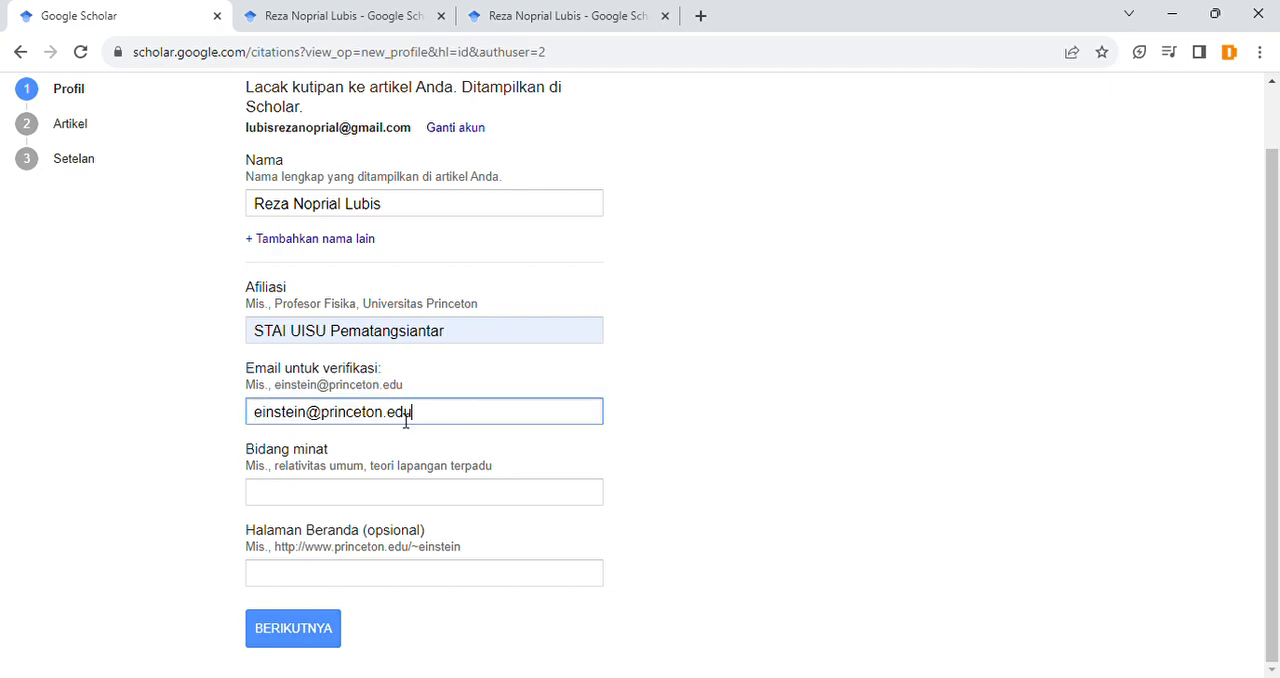
{"action": "double_click", "coordinate": [405, 421]}
{"action": "type", "text": "ac.id"}
{"action": "left_click", "coordinate": [658, 452]}
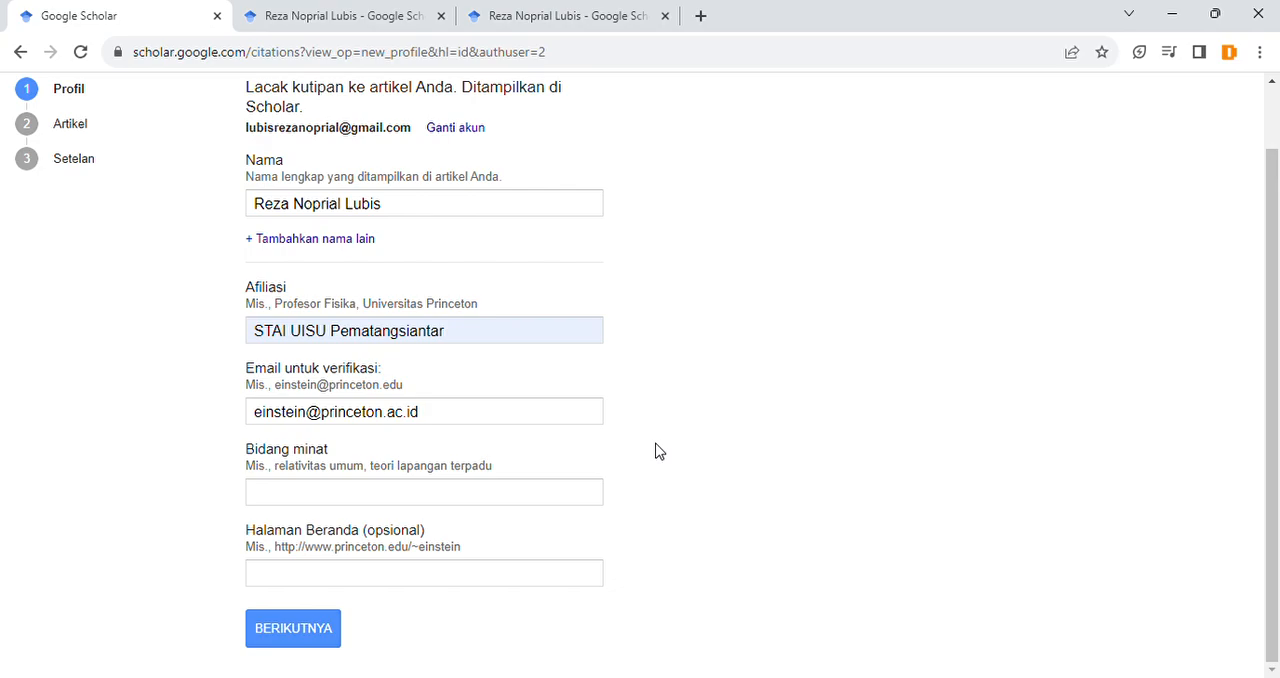
Step: Change the part before the @ sign in the verification e-mail to "lp2m"
{"action": "double_click", "coordinate": [289, 420]}
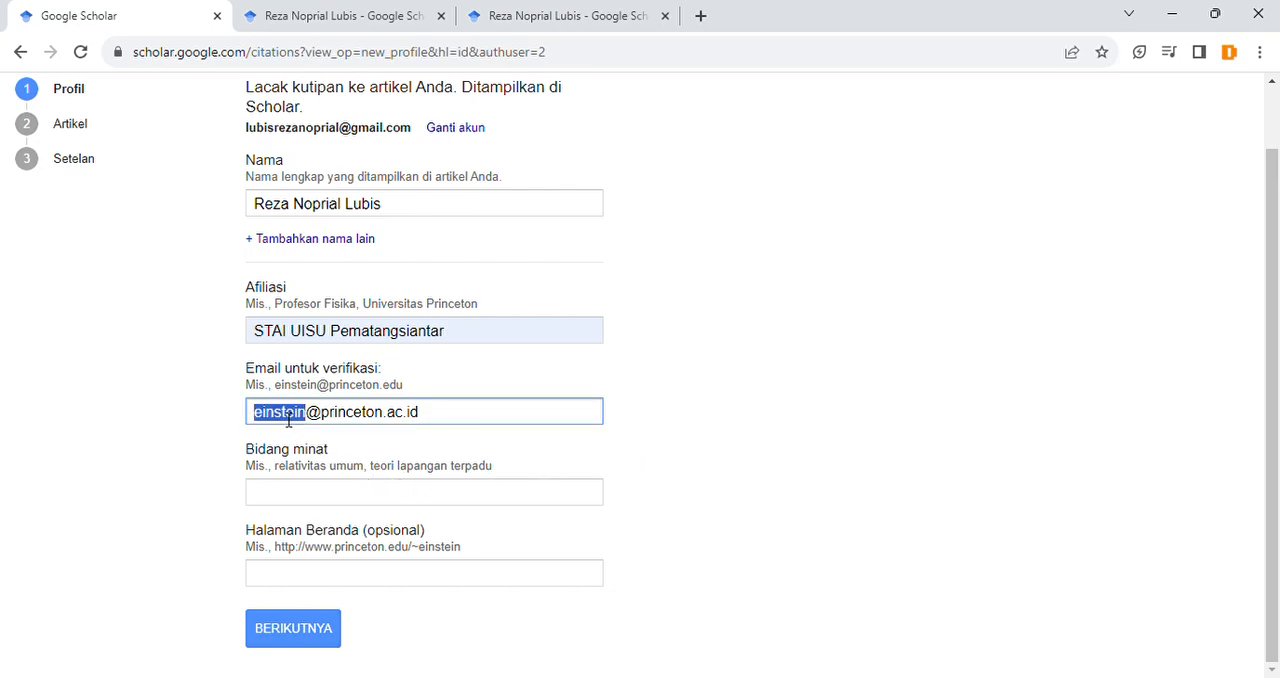
{"action": "type", "text": "lp2m"}
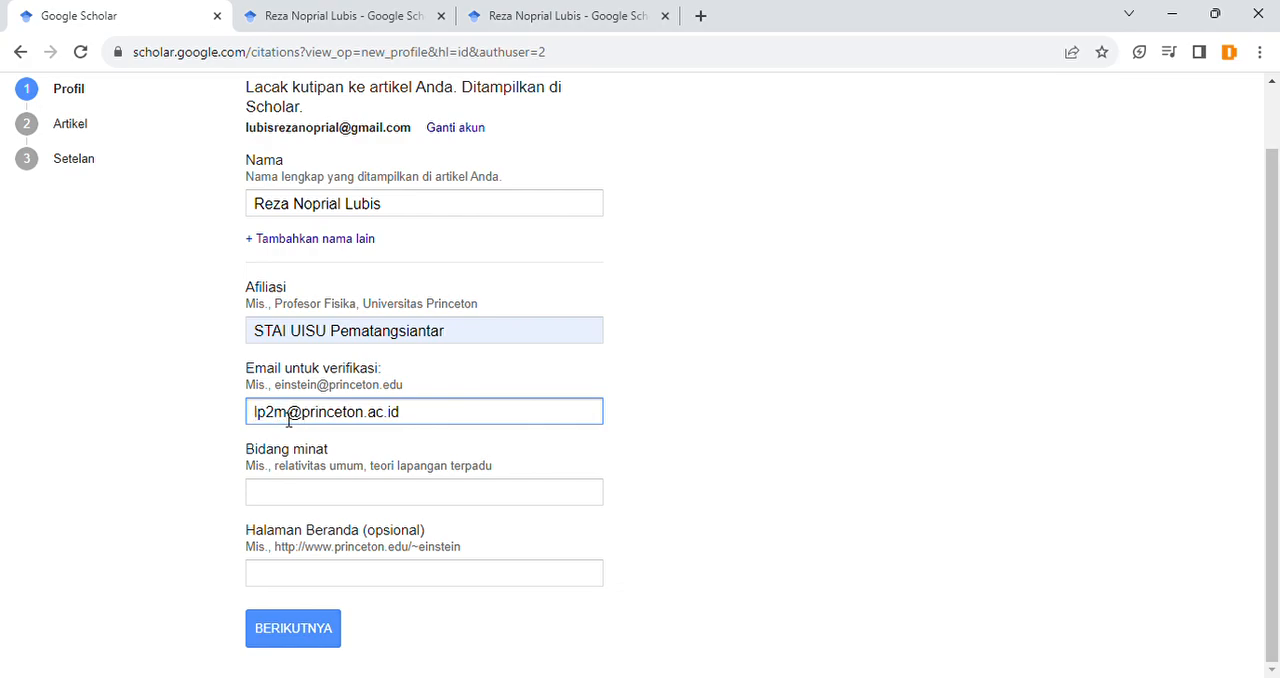
{"action": "left_click_drag", "start_coordinate": [319, 421], "coordinate": [419, 421]}
{"action": "left_click", "coordinate": [453, 419]}
{"action": "left_click", "coordinate": [853, 431]}
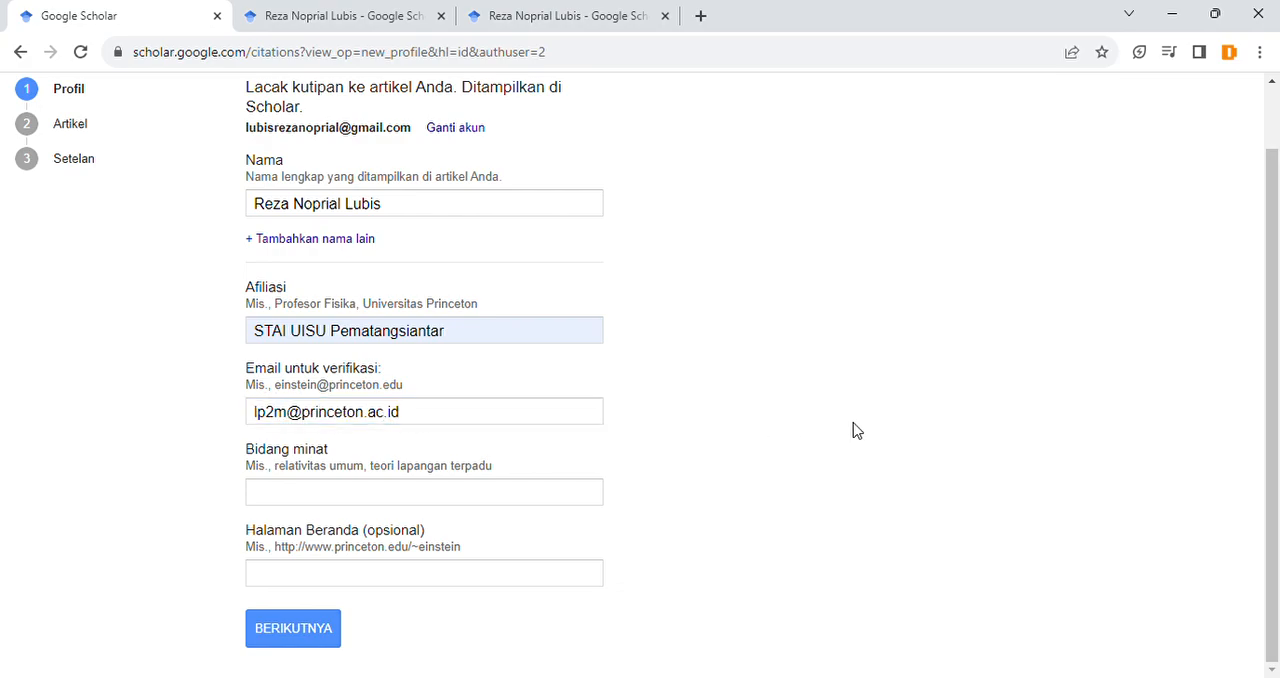
Step: Set the part before the @ sign in the verification e-mail to "kampus"
{"action": "double_click", "coordinate": [277, 420]}
{"action": "type", "text": "kampus"}
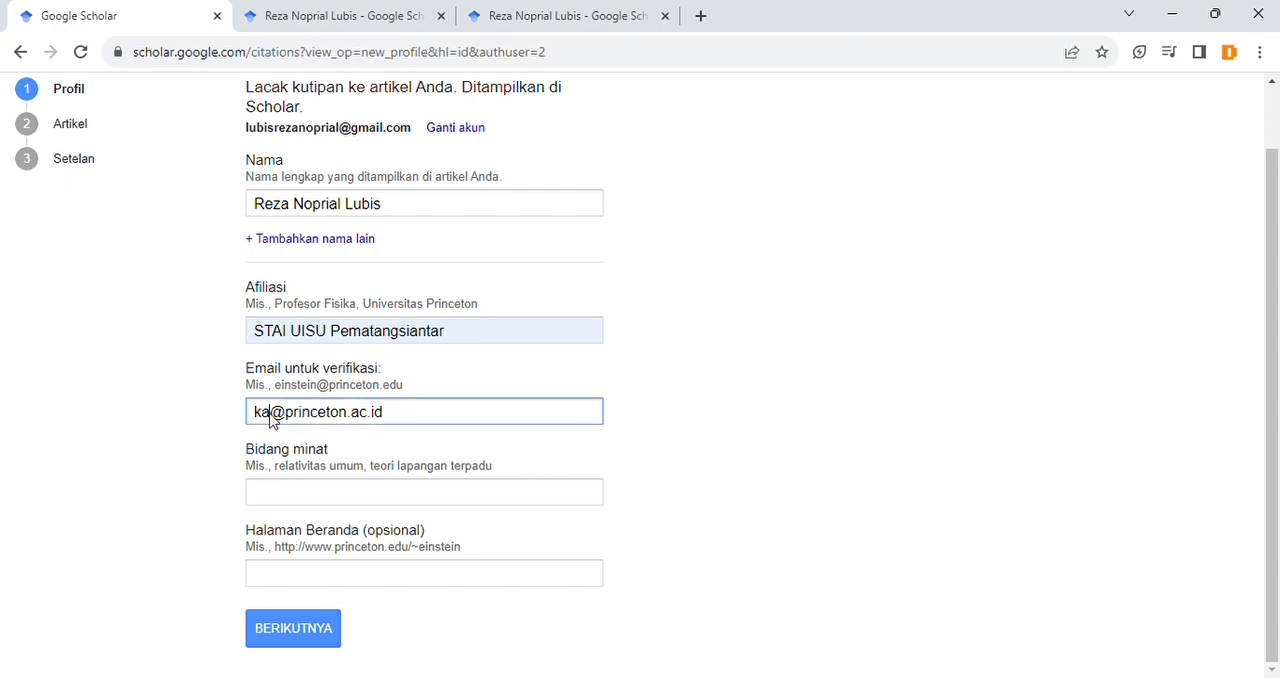
{"action": "left_click", "coordinate": [757, 444]}
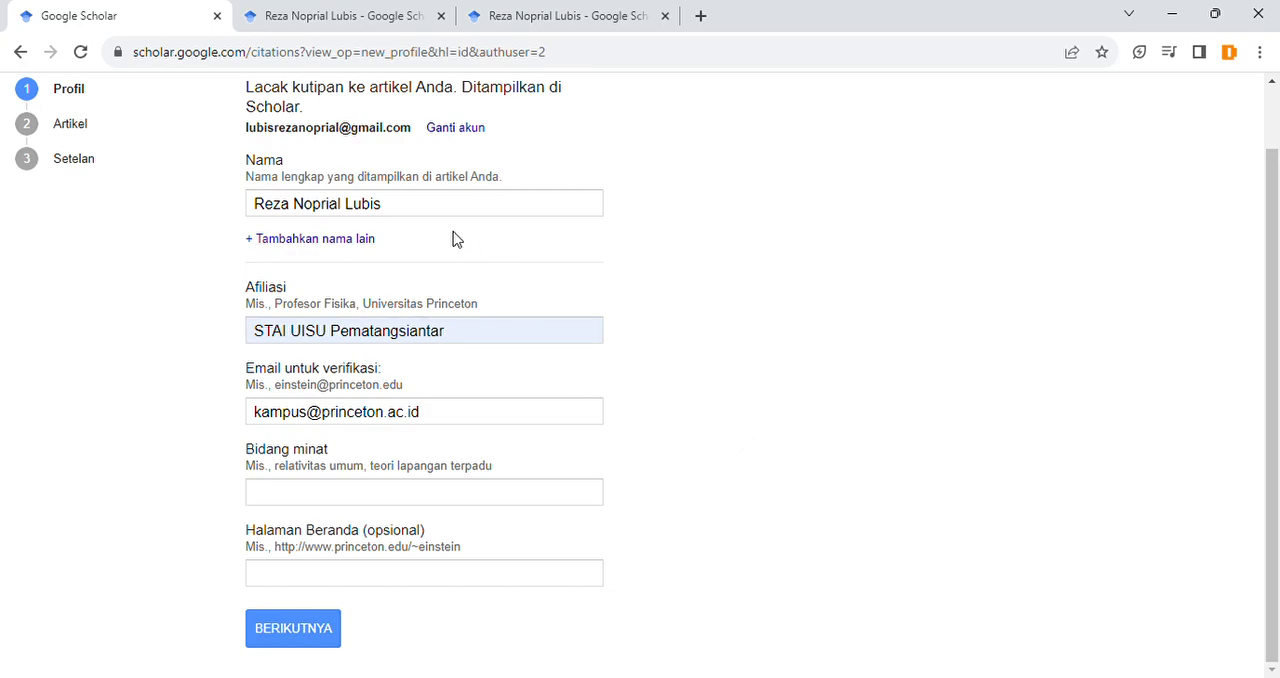
Step: Compare the verified-email domain on the author's published profile with the form's Email untuk verifikasi field
{"action": "left_click", "coordinate": [393, 10]}
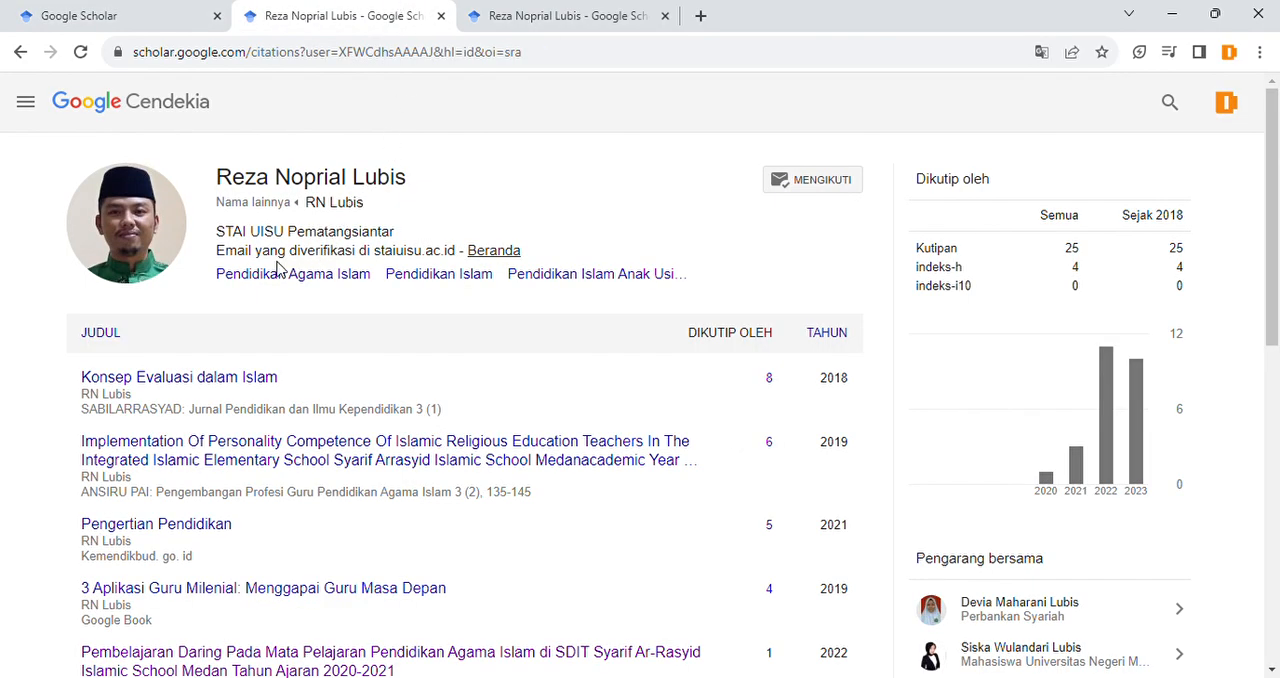
{"action": "left_click_drag", "start_coordinate": [226, 260], "coordinate": [400, 260]}
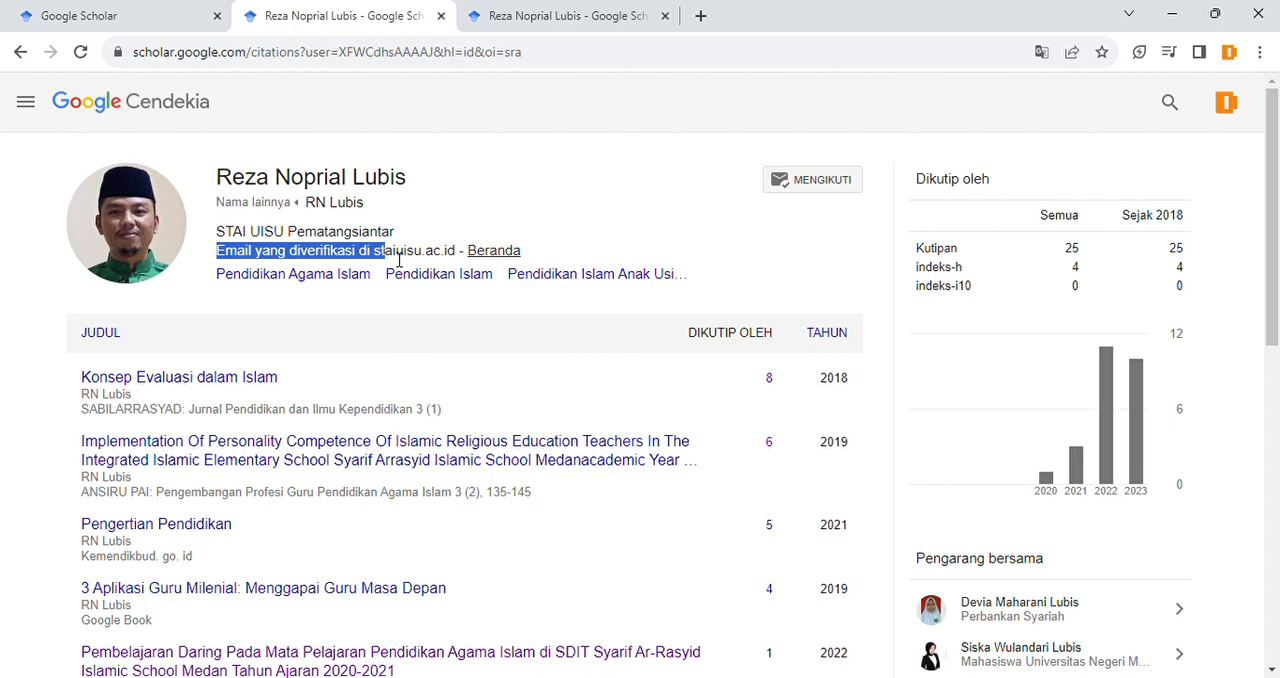
{"action": "left_click", "coordinate": [414, 261]}
{"action": "double_click", "coordinate": [383, 261]}
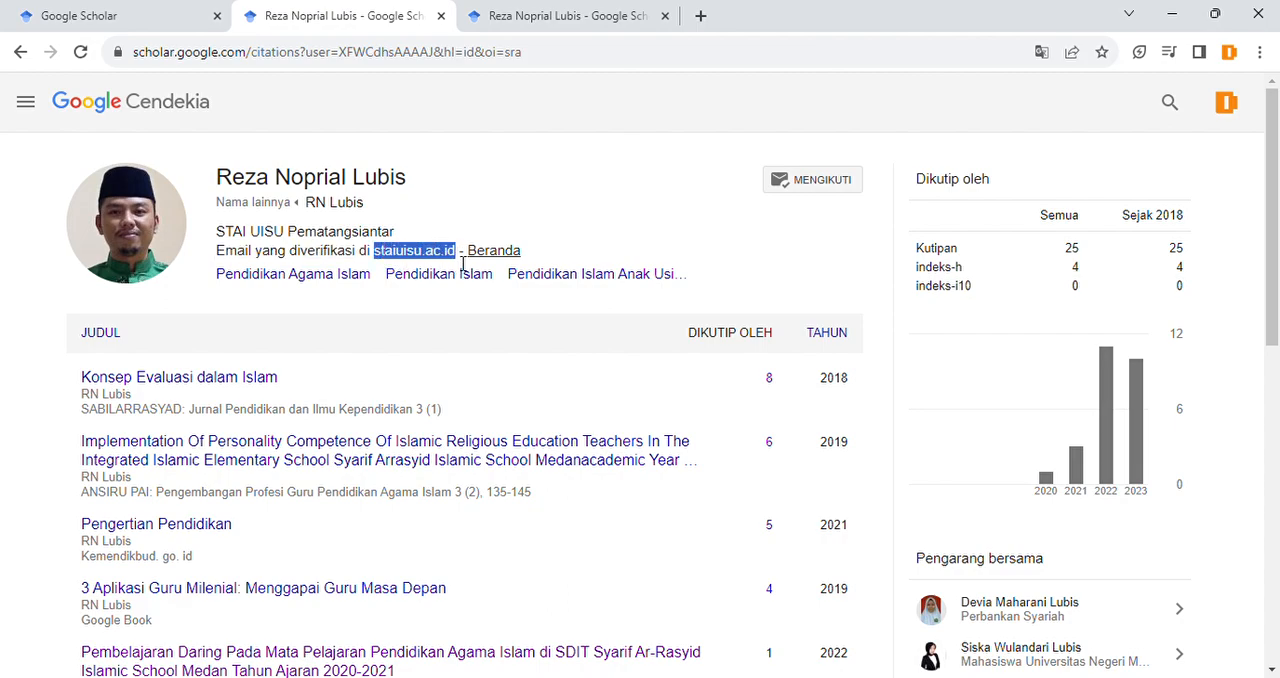
{"action": "left_click", "coordinate": [463, 263]}
{"action": "left_click", "coordinate": [177, 10]}
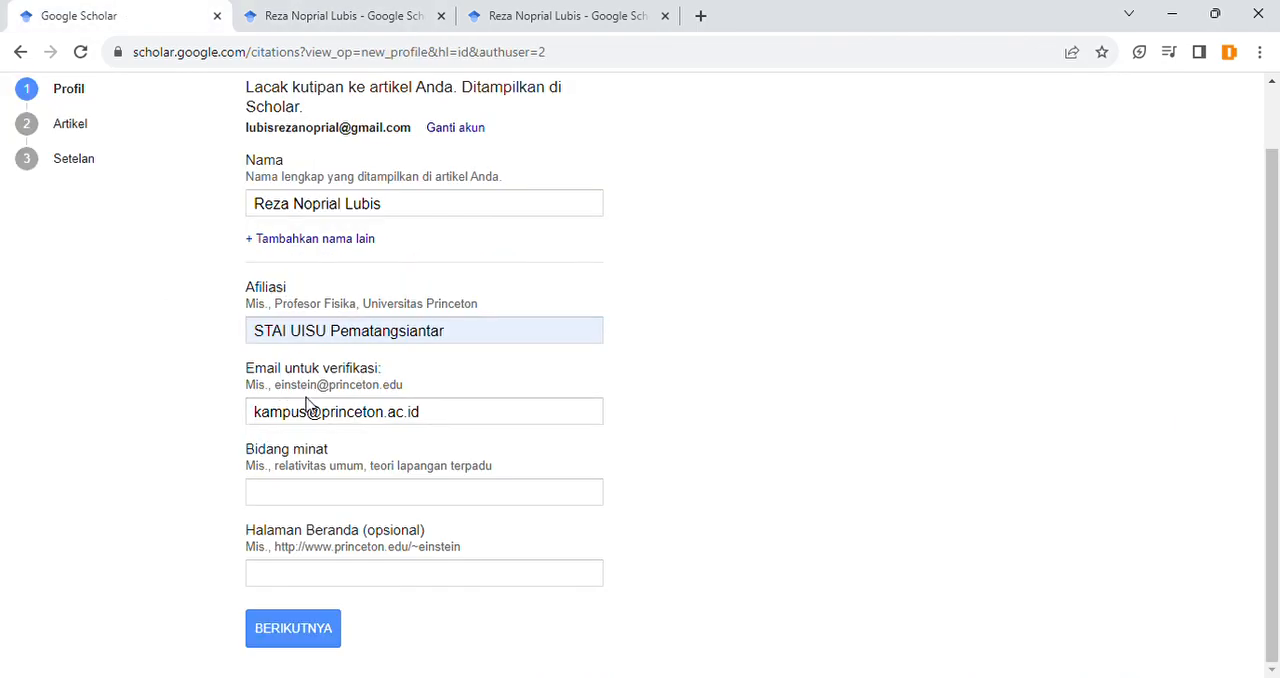
{"action": "left_click_drag", "start_coordinate": [244, 374], "coordinate": [408, 380]}
{"action": "left_click", "coordinate": [403, 374]}
Step: Fill in Bidang minat with "Pendidikan Agama Islam"
{"action": "left_click", "coordinate": [343, 503]}
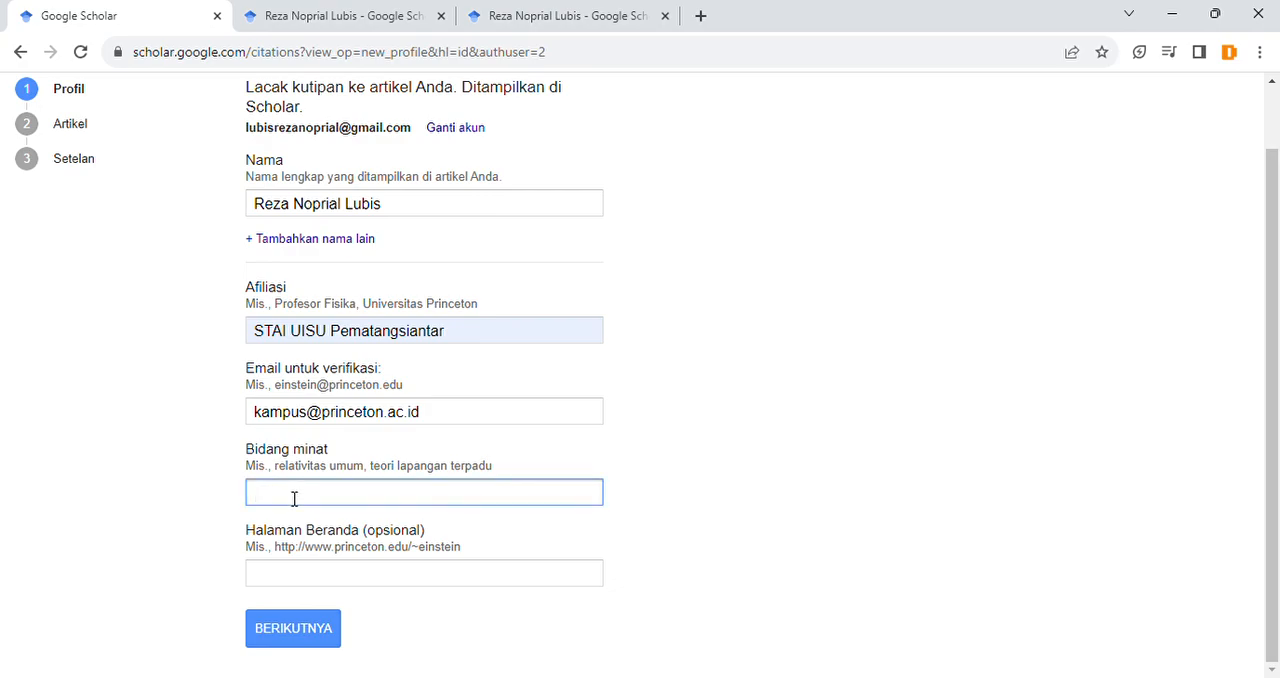
{"action": "left_click", "coordinate": [402, 531]}
{"action": "left_click", "coordinate": [722, 488]}
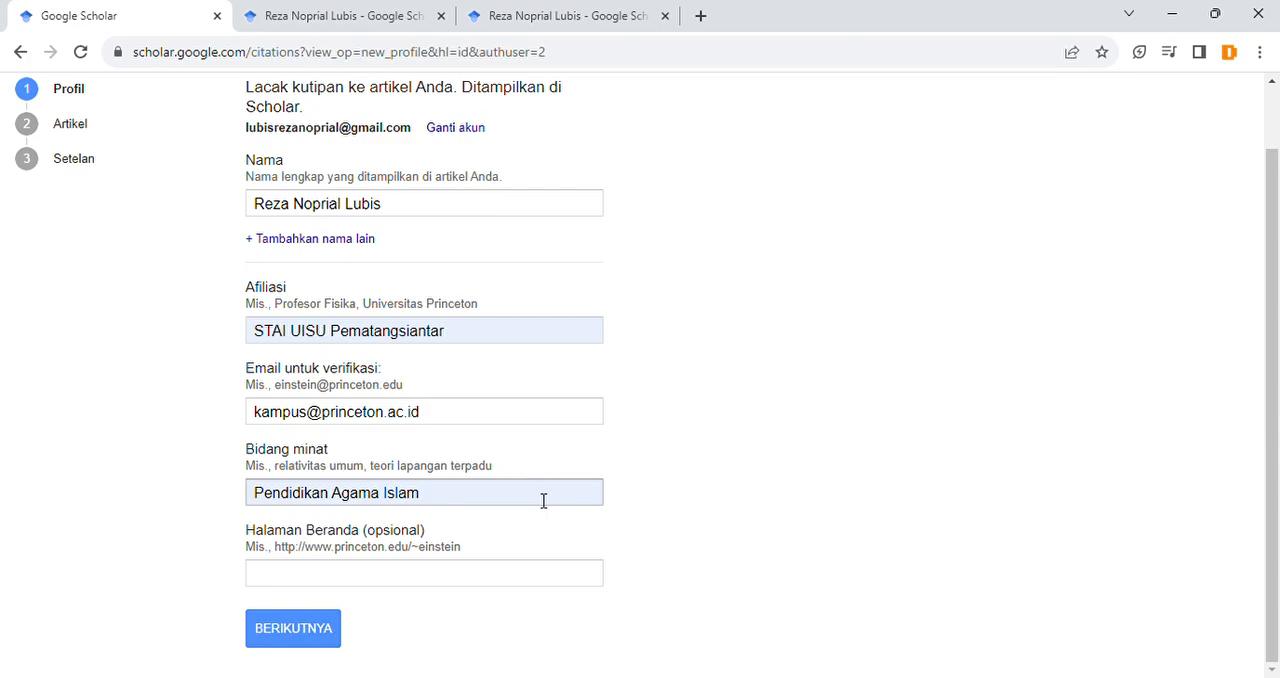
Step: Fill in Halaman Beranda with "perguruantinggi.ac.id"
{"action": "left_click", "coordinate": [421, 584]}
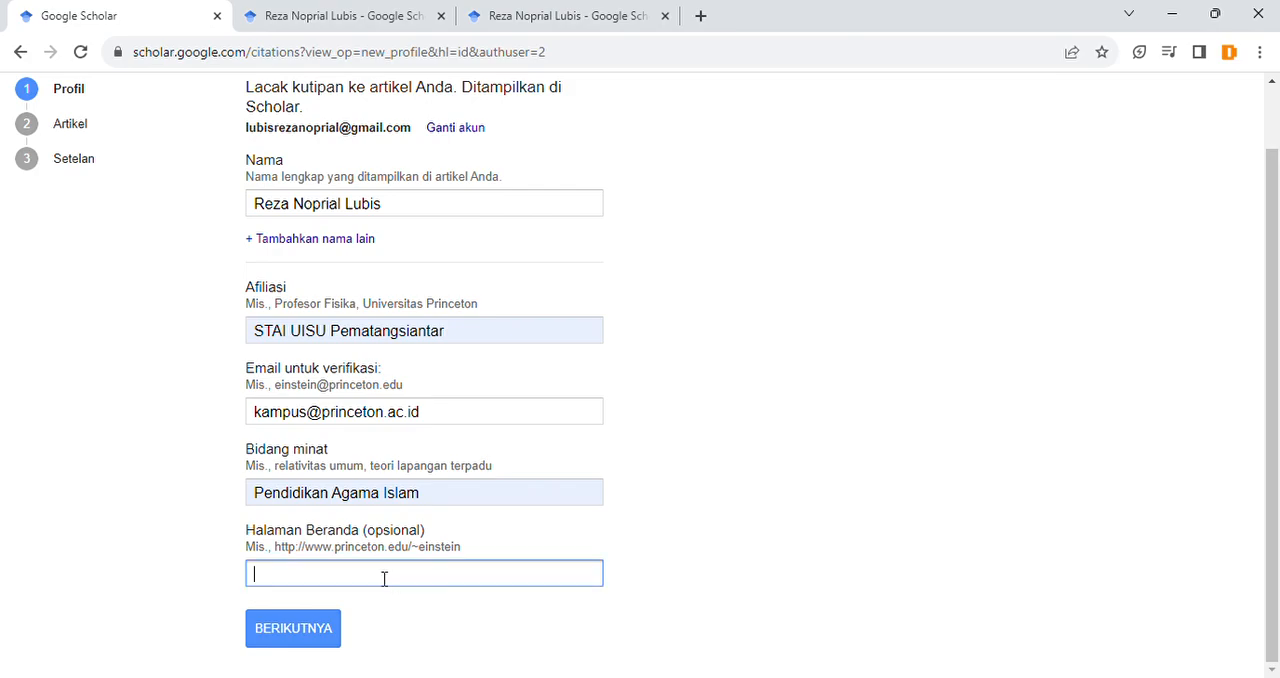
{"action": "key", "text": "ctrl+v"}
{"action": "double_click", "coordinate": [326, 578]}
{"action": "left_click", "coordinate": [208, 572]}
Step: Set Halaman Beranda to "princeton.ac.id", copied from the domain of the verification e-mail
{"action": "left_click", "coordinate": [336, 412]}
{"action": "left_click_drag", "start_coordinate": [322, 412], "coordinate": [422, 413]}
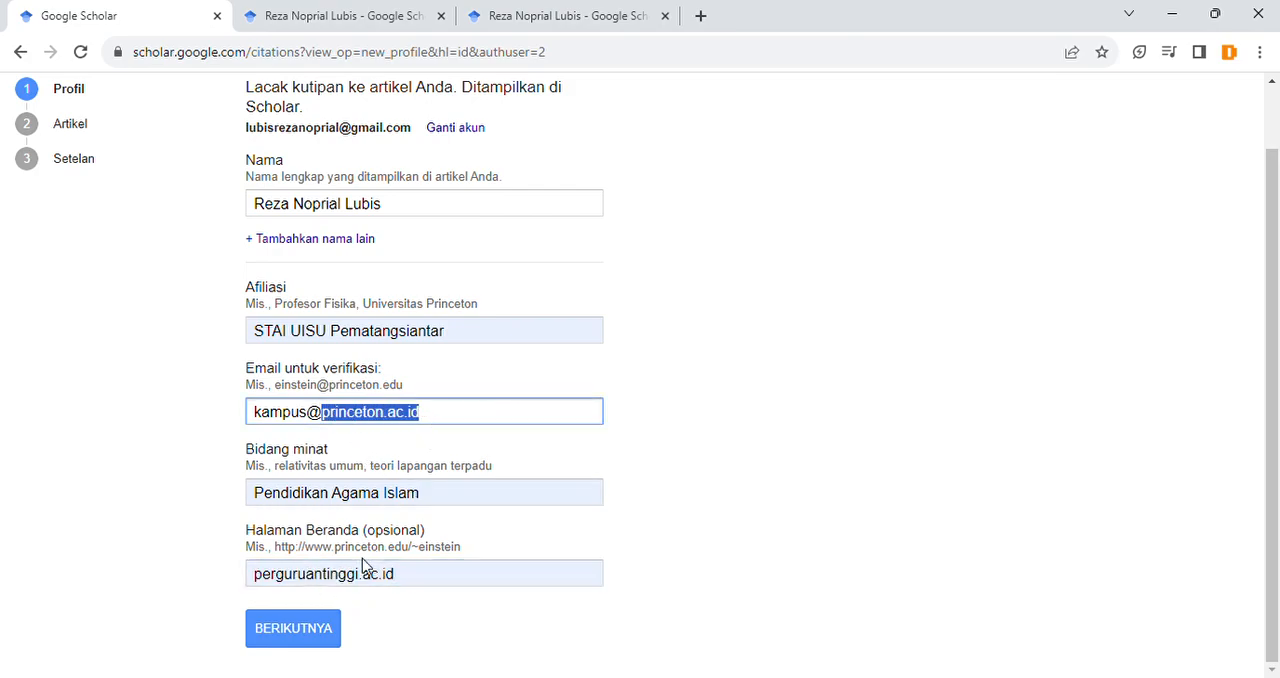
{"action": "double_click", "coordinate": [343, 574]}
{"action": "key", "text": "ctrl+v"}
{"action": "left_click", "coordinate": [217, 570]}
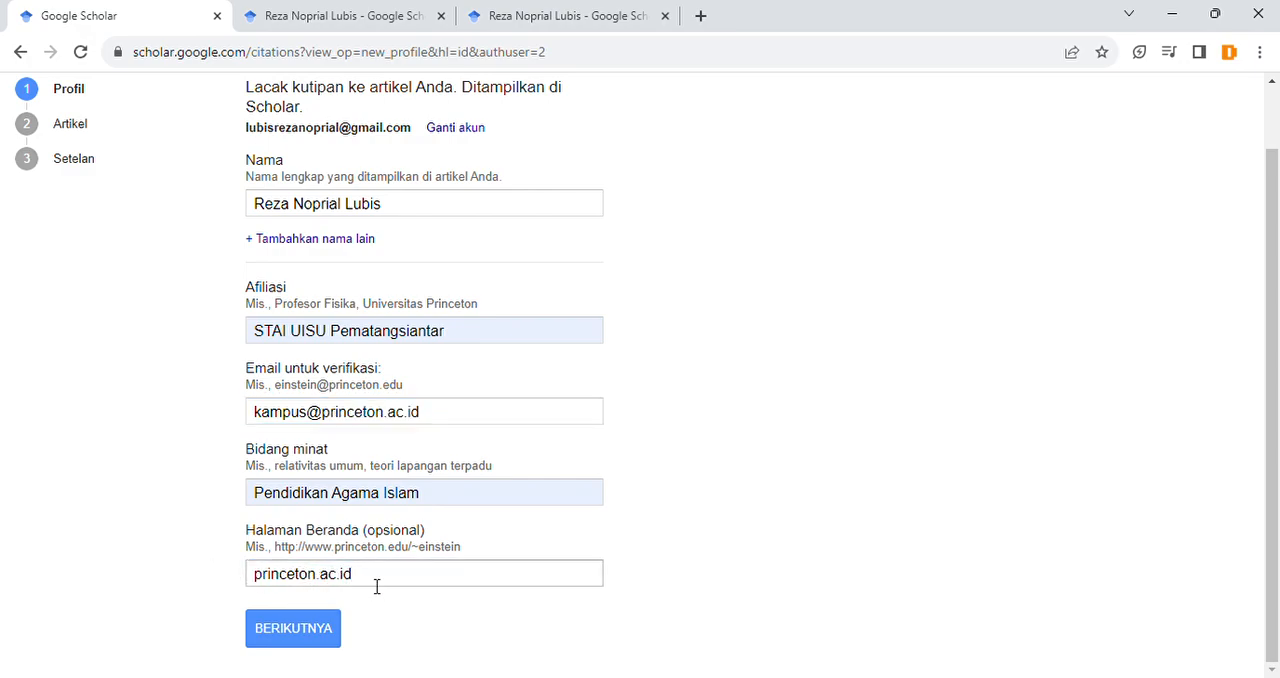
Step: Review the completed profile form and continue to the Artikel stage
{"action": "scroll", "coordinate": [763, 477], "scroll_direction": "up", "scroll_amount": 1}
{"action": "scroll", "coordinate": [763, 477], "scroll_direction": "down", "scroll_amount": 1}
{"action": "left_click", "coordinate": [329, 645]}
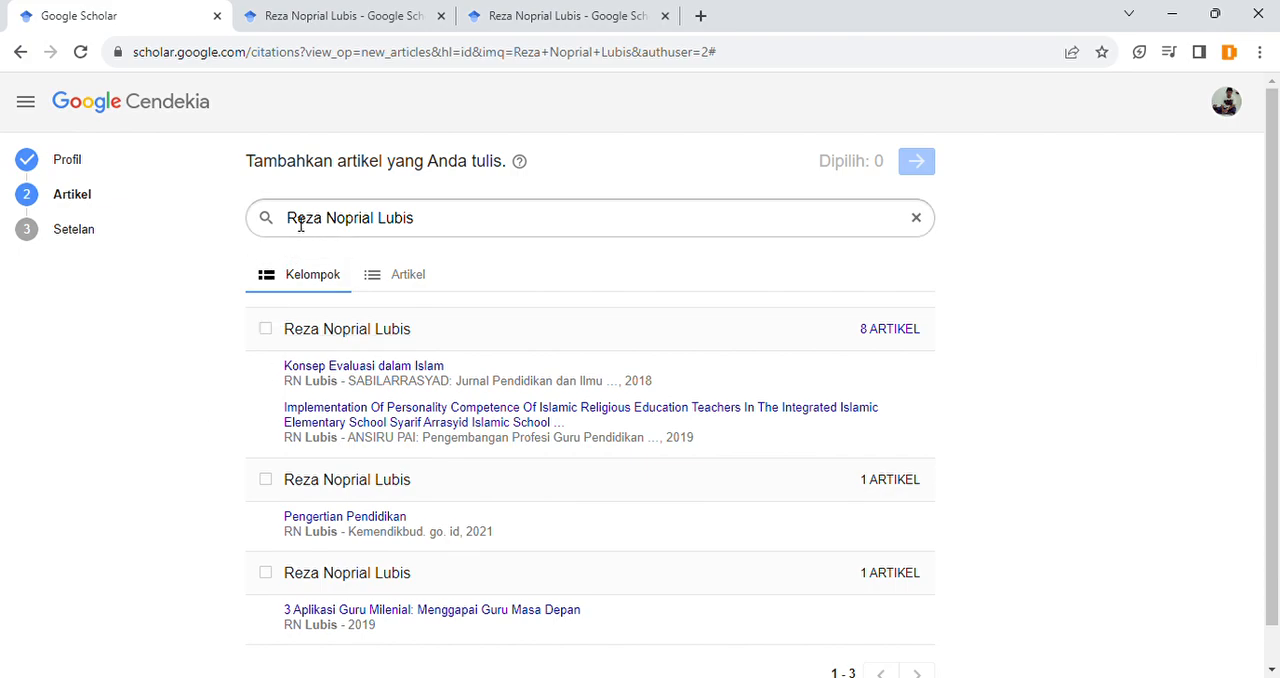
Step: Examine the author name being searched and the article groups offered for adding to the profile
{"action": "left_click_drag", "start_coordinate": [297, 219], "coordinate": [424, 222]}
{"action": "left_click", "coordinate": [424, 222]}
{"action": "left_click", "coordinate": [146, 316]}
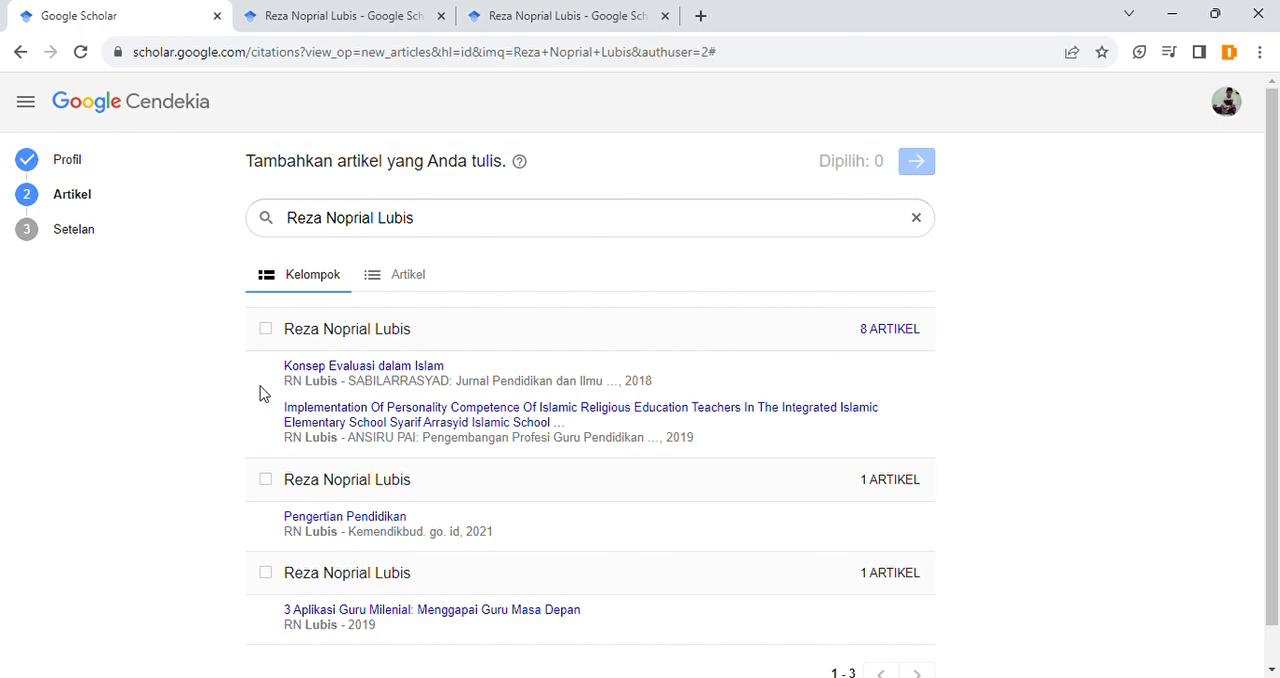
{"action": "scroll", "coordinate": [454, 506], "scroll_direction": "down", "scroll_amount": 1}
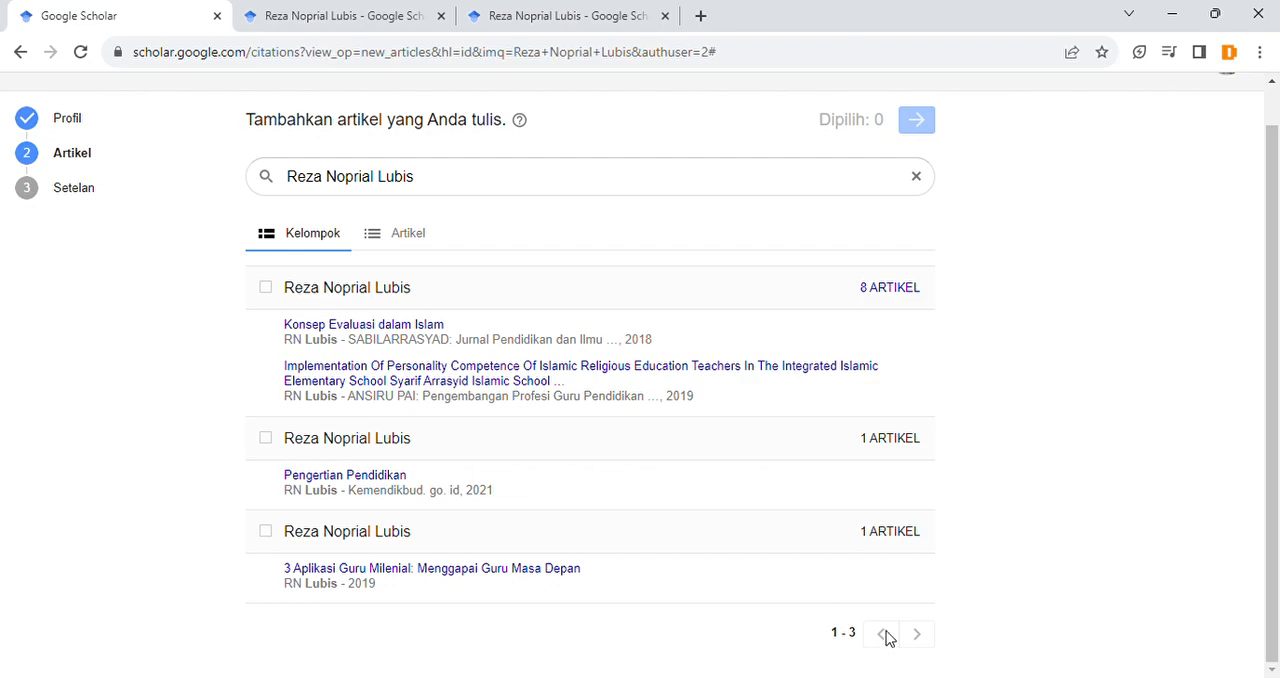
{"action": "scroll", "coordinate": [891, 638], "scroll_direction": "up", "scroll_amount": 1}
{"action": "scroll", "coordinate": [803, 443], "scroll_direction": "down", "scroll_amount": 1}
{"action": "scroll", "coordinate": [920, 180], "scroll_direction": "up", "scroll_amount": 1}
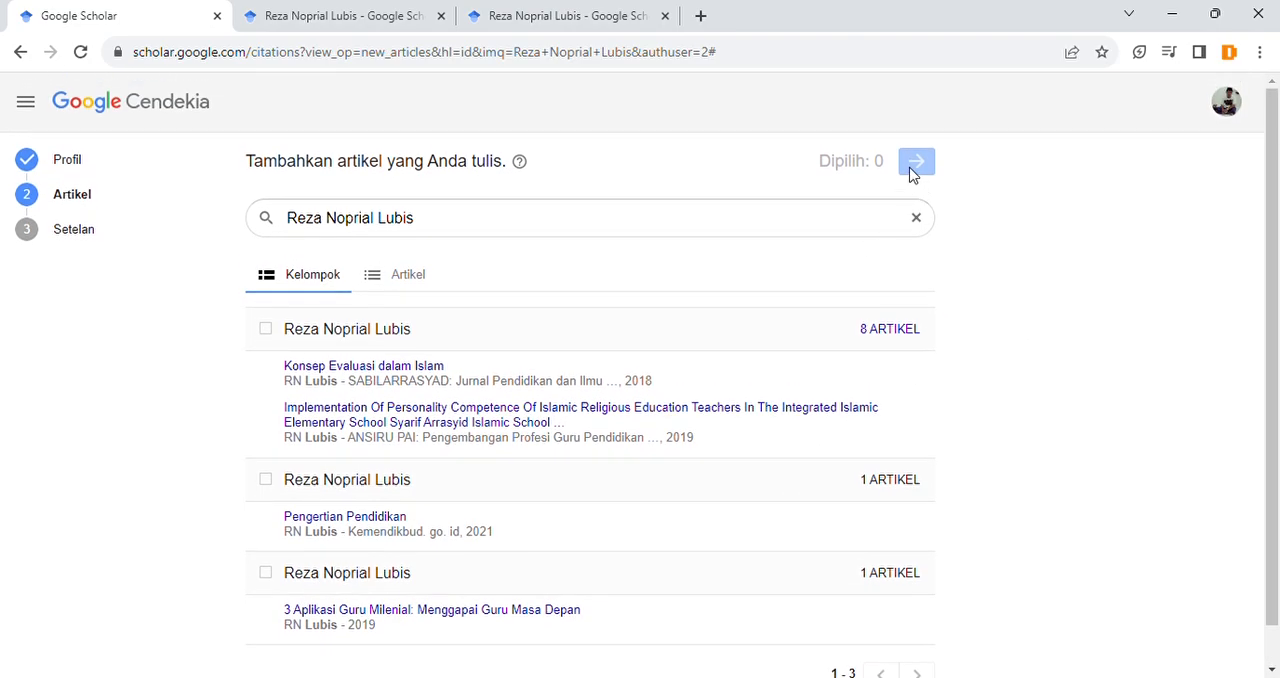
{"action": "scroll", "coordinate": [543, 297], "scroll_direction": "down", "scroll_amount": 1}
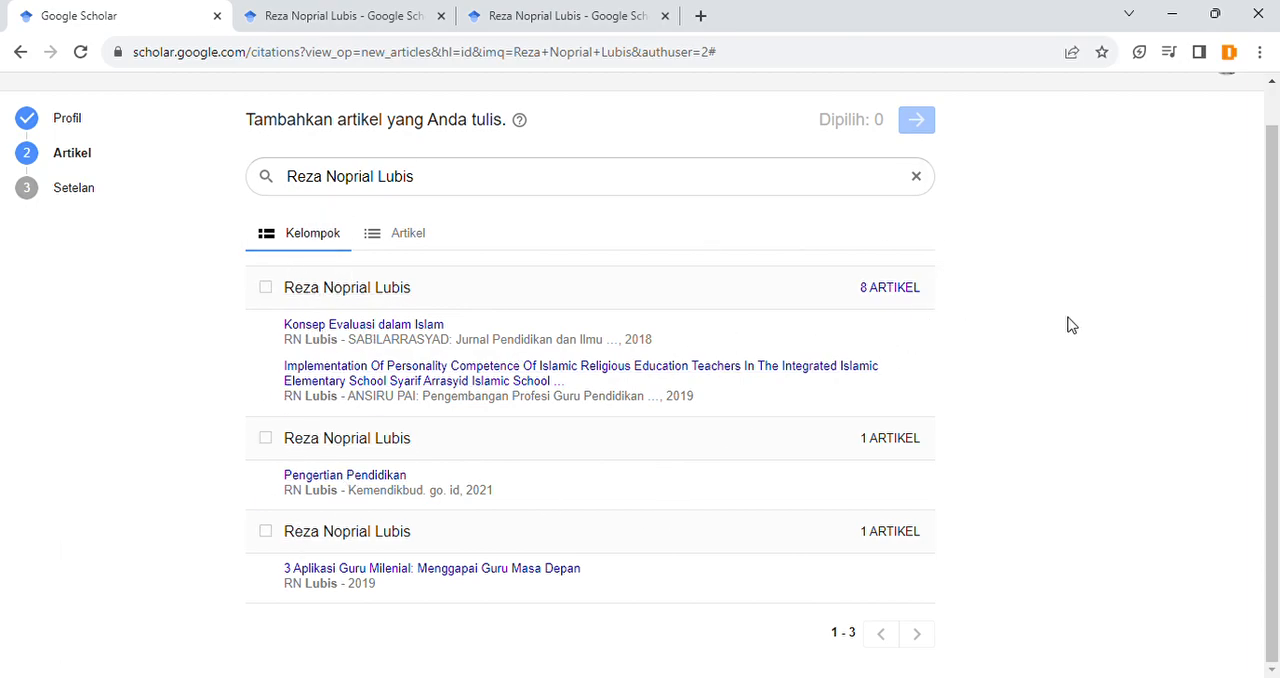
{"action": "scroll", "coordinate": [717, 357], "scroll_direction": "up", "scroll_amount": 1}
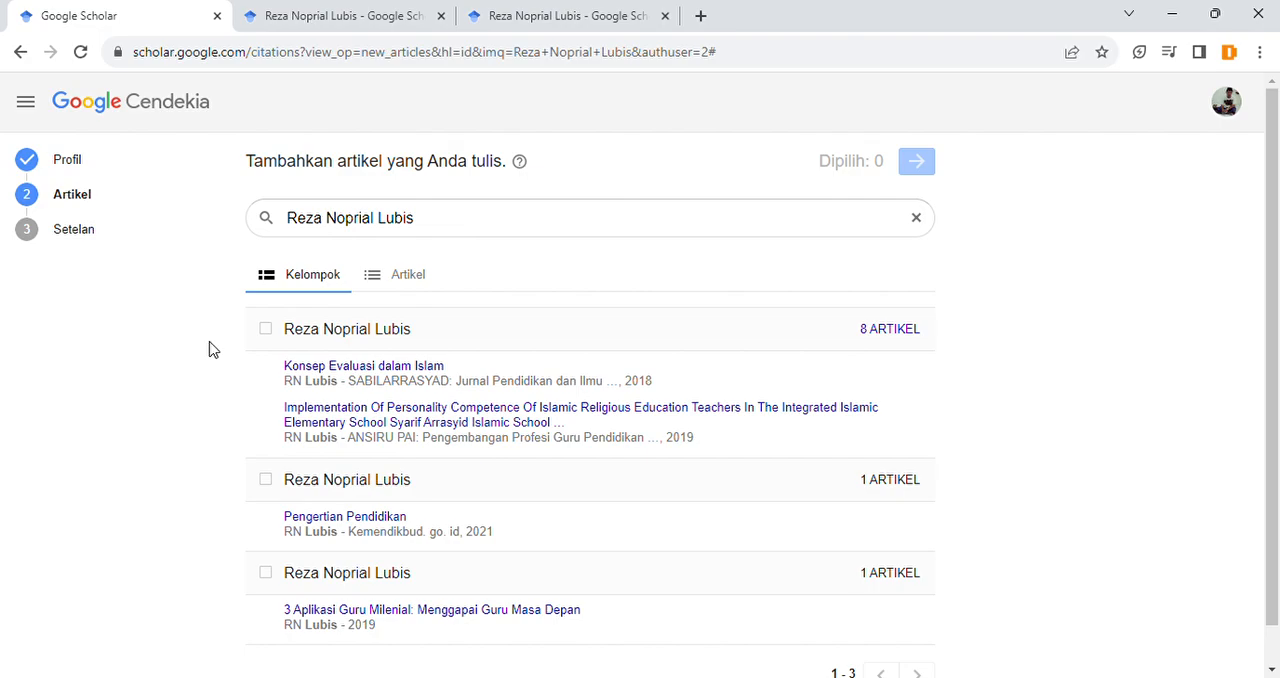
Step: Try selecting the first article group, clear it, and list the articles individually under the searched author name
{"action": "left_click", "coordinate": [266, 331]}
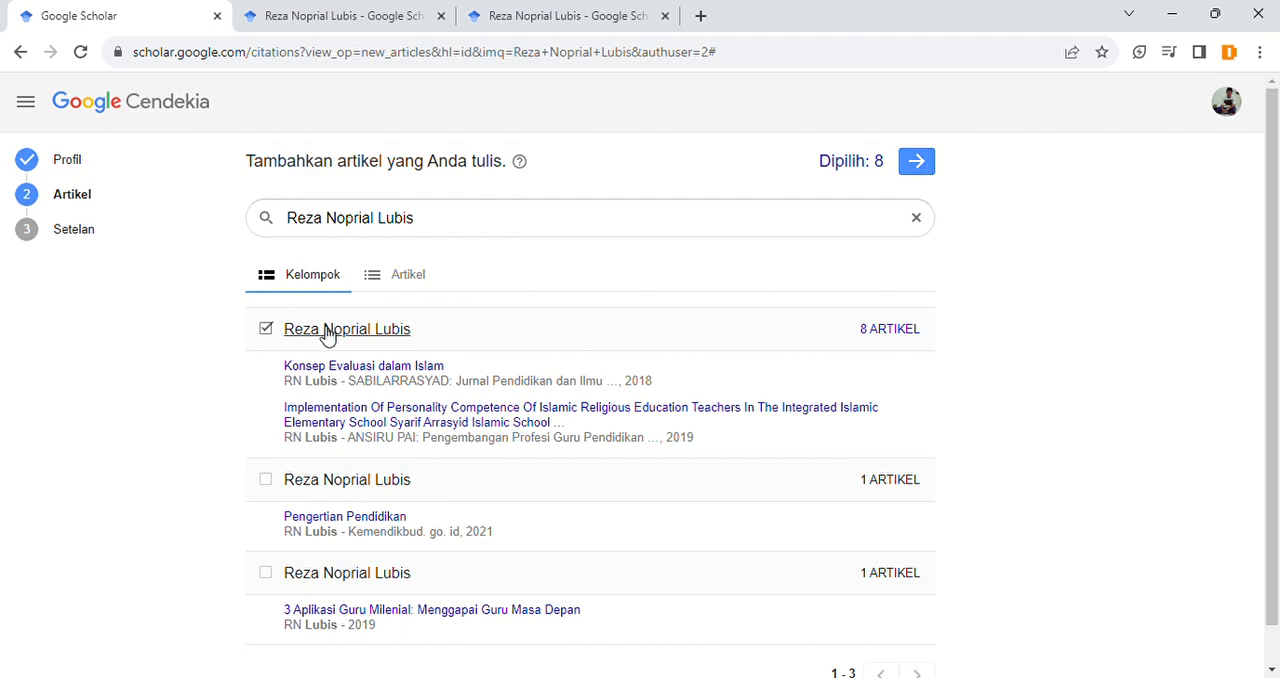
{"action": "left_click", "coordinate": [270, 333]}
{"action": "left_click", "coordinate": [395, 280]}
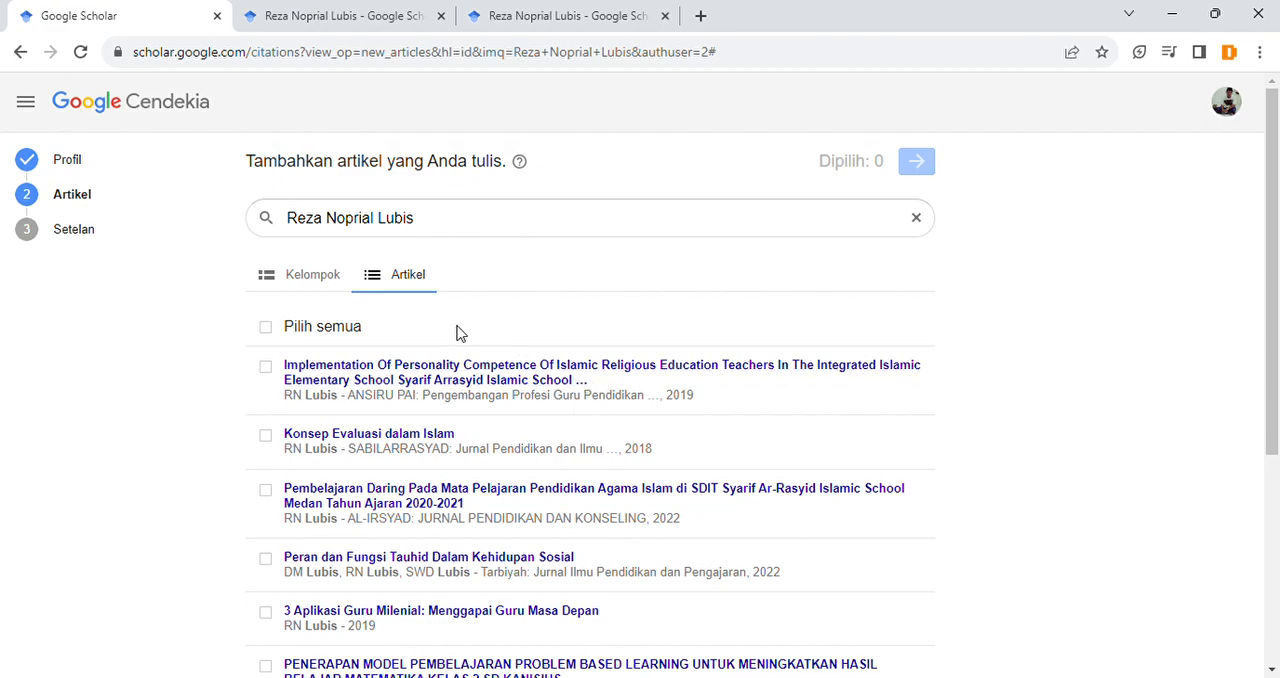
{"action": "triple_click", "coordinate": [445, 227]}
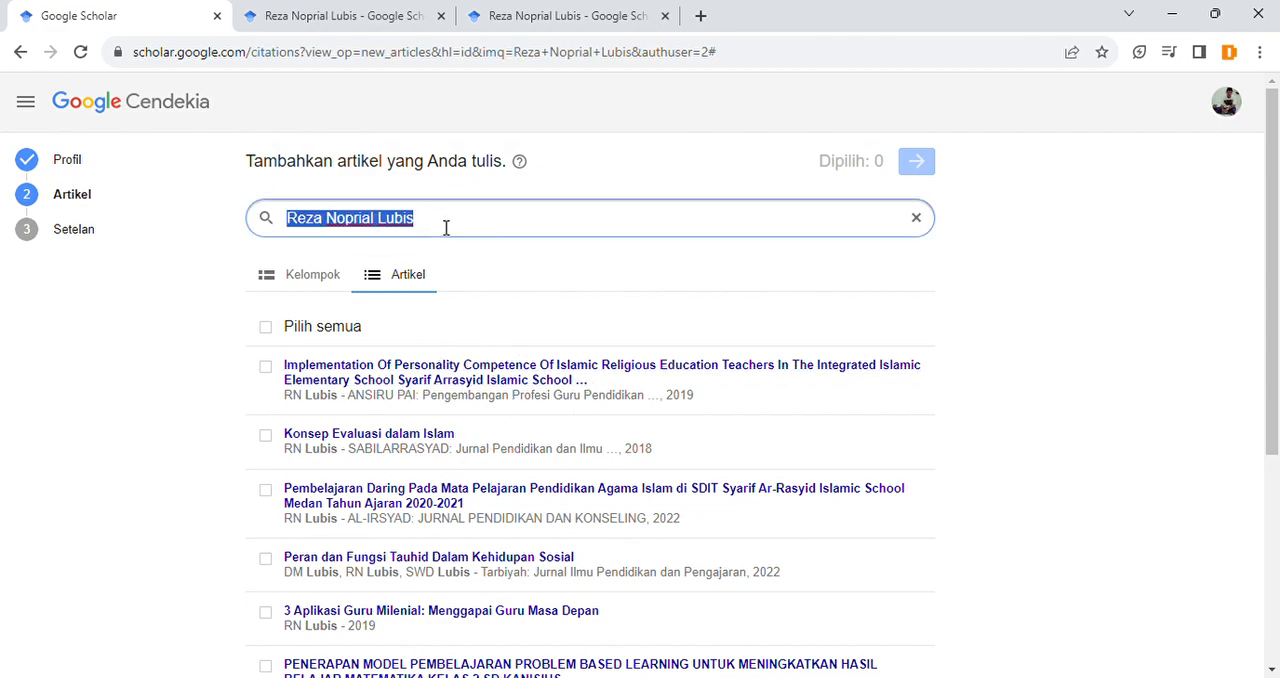
Step: Try selecting the first two articles individually and clear both selections
{"action": "left_click", "coordinate": [265, 367]}
{"action": "left_click", "coordinate": [265, 436]}
{"action": "left_click", "coordinate": [265, 367]}
{"action": "left_click", "coordinate": [265, 436]}
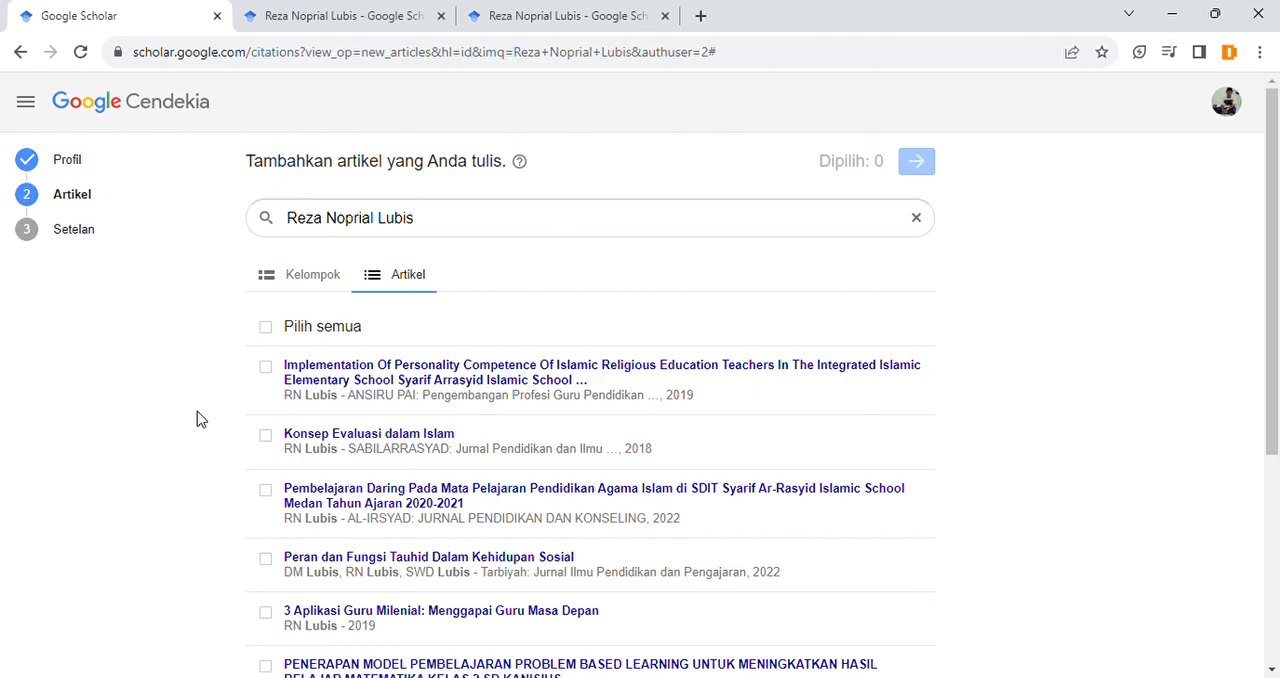
Step: Select only the article "Implementation Of Personality Competence Of Islamic Religious Education Teachers" and check the upcoming Setelan stage
{"action": "left_click", "coordinate": [265, 366]}
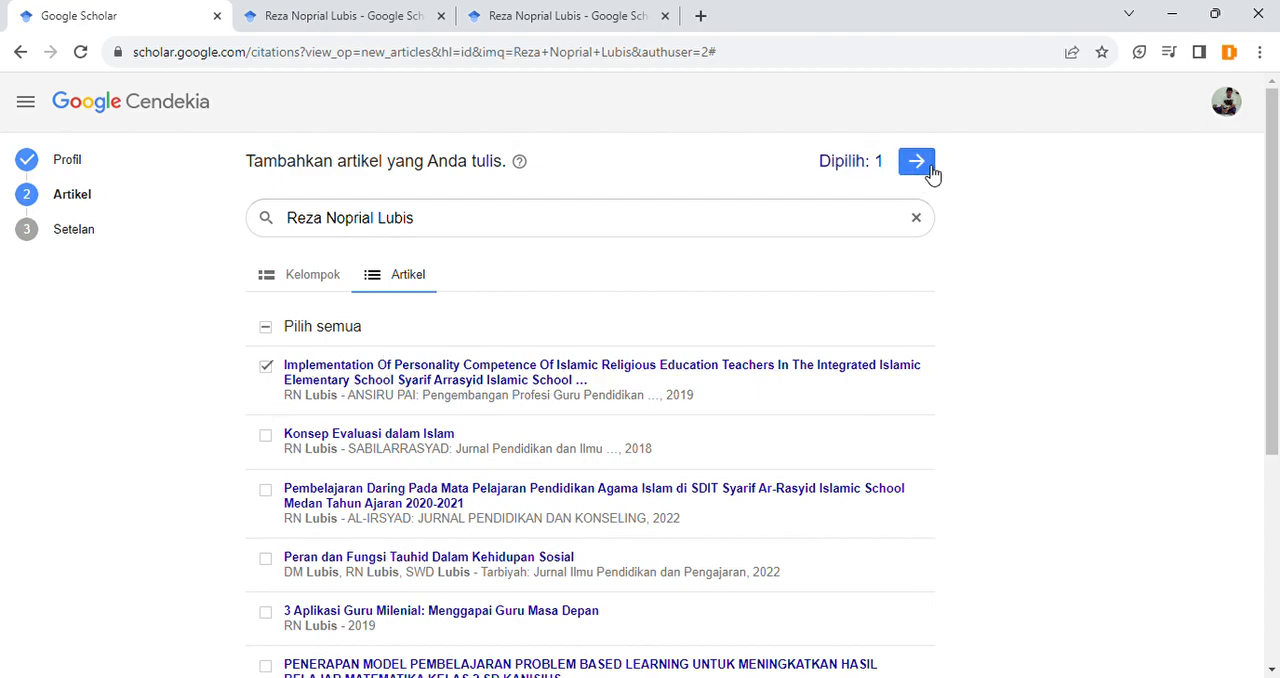
{"action": "left_click_drag", "start_coordinate": [62, 232], "coordinate": [100, 232]}
{"action": "left_click", "coordinate": [100, 232]}
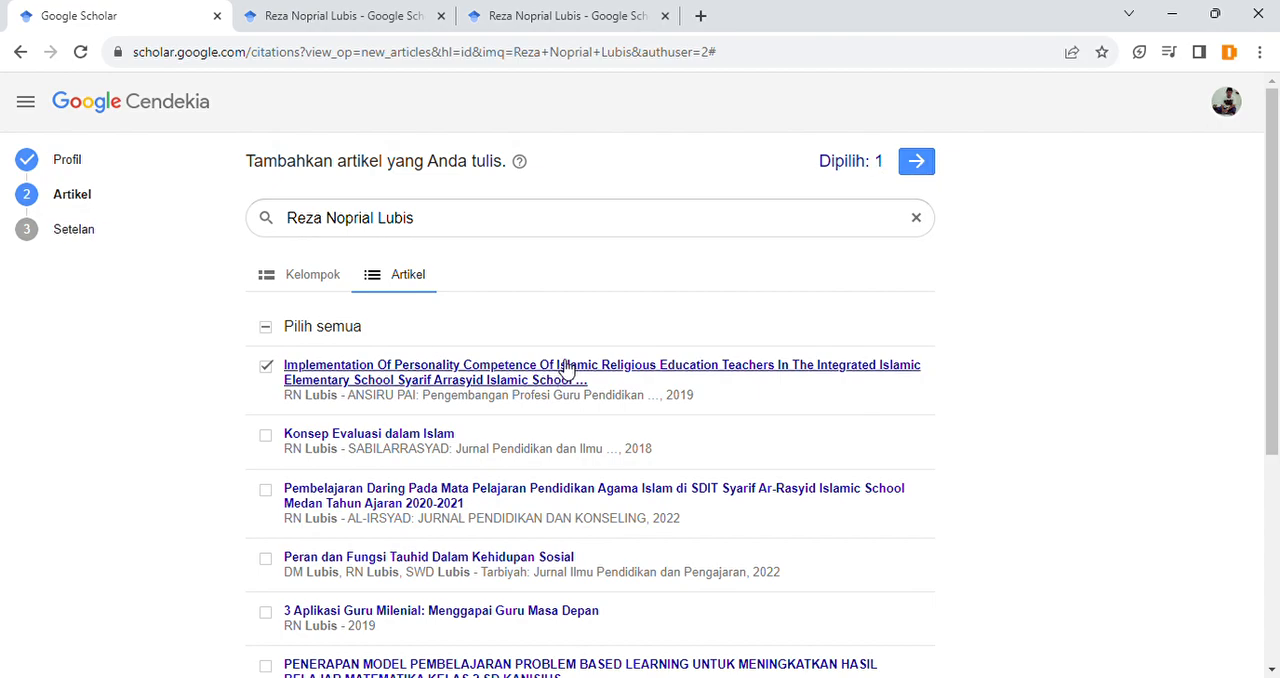
Step: Examine the author name and verified e-mail domain on the published reference profile, and return to the article selection
{"action": "left_click", "coordinate": [345, 15]}
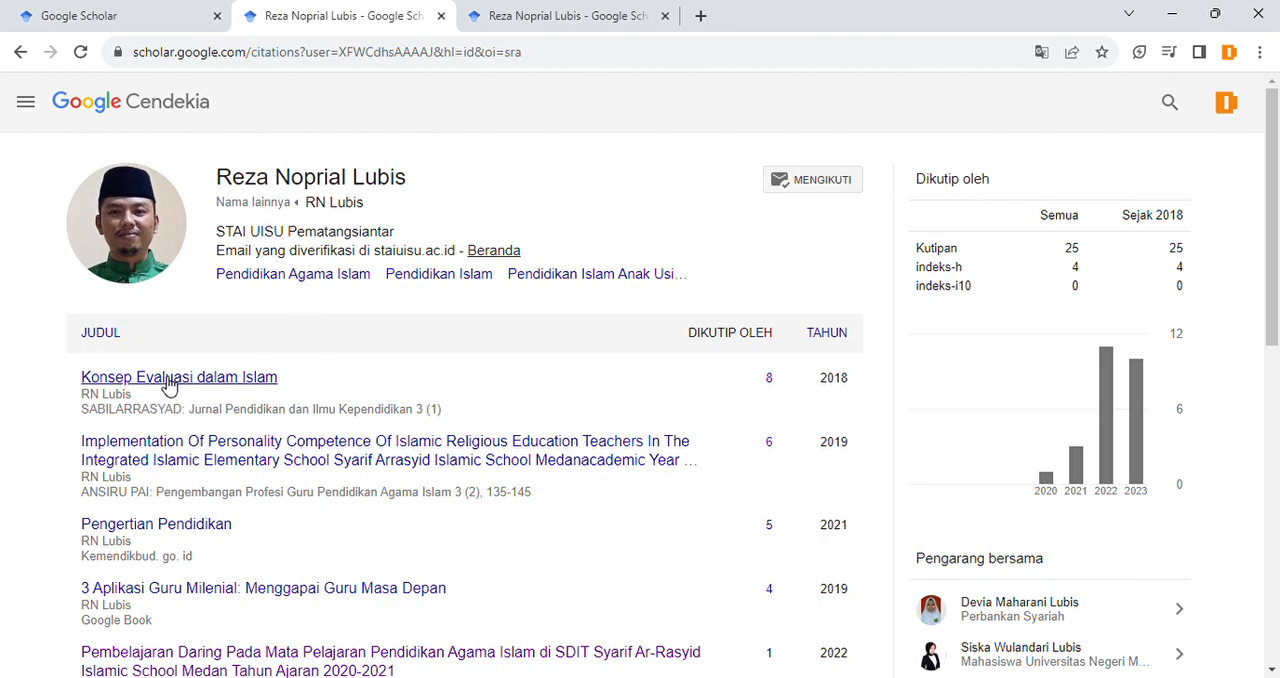
{"action": "left_click_drag", "start_coordinate": [215, 184], "coordinate": [345, 214]}
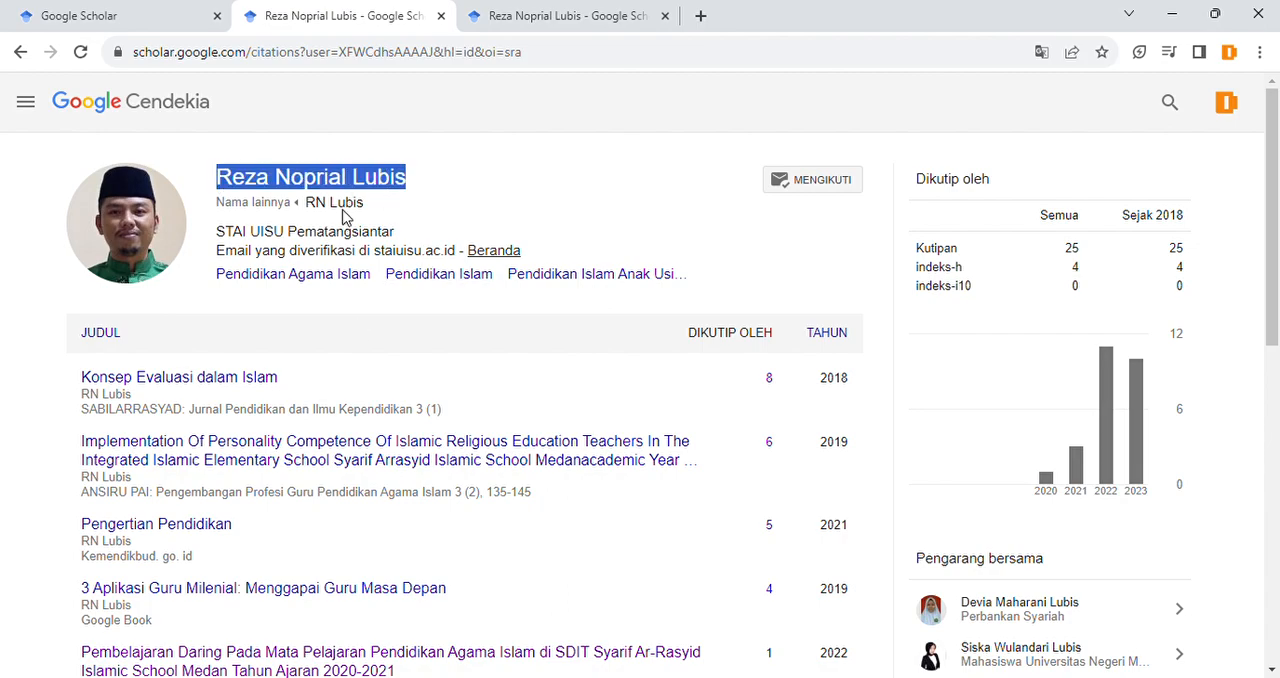
{"action": "left_click_drag", "start_coordinate": [218, 252], "coordinate": [427, 253]}
{"action": "left_click", "coordinate": [436, 253]}
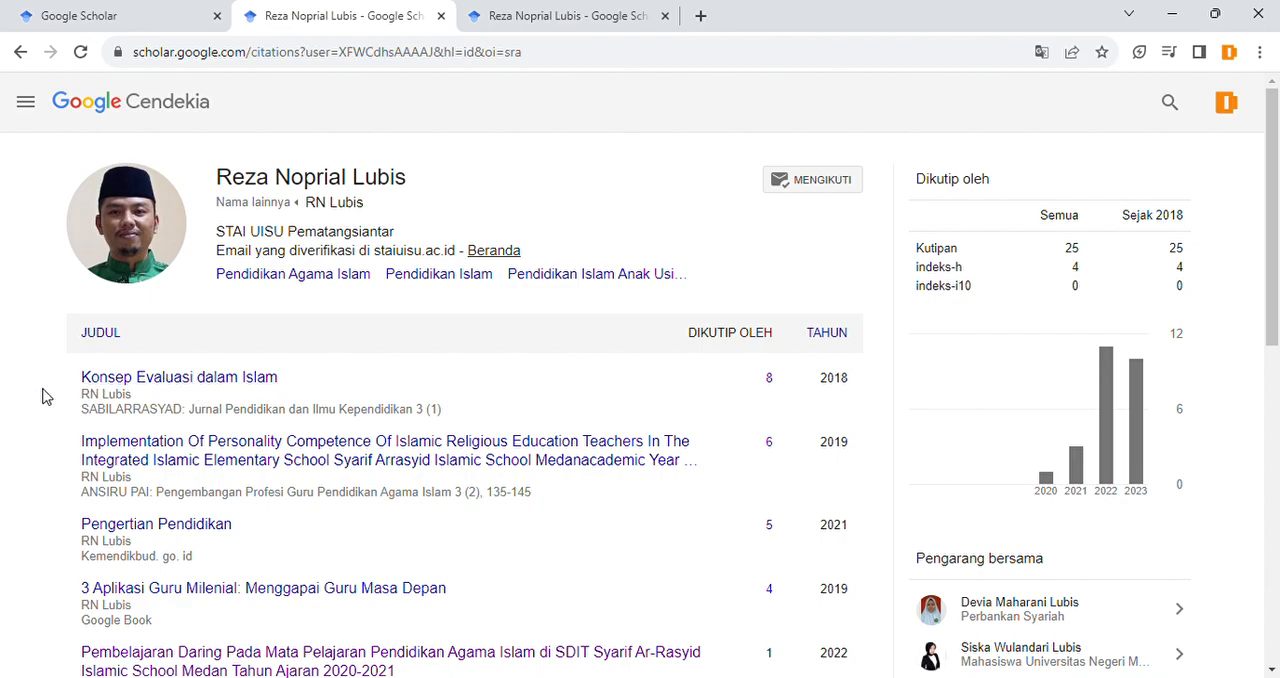
{"action": "left_click", "coordinate": [118, 10]}
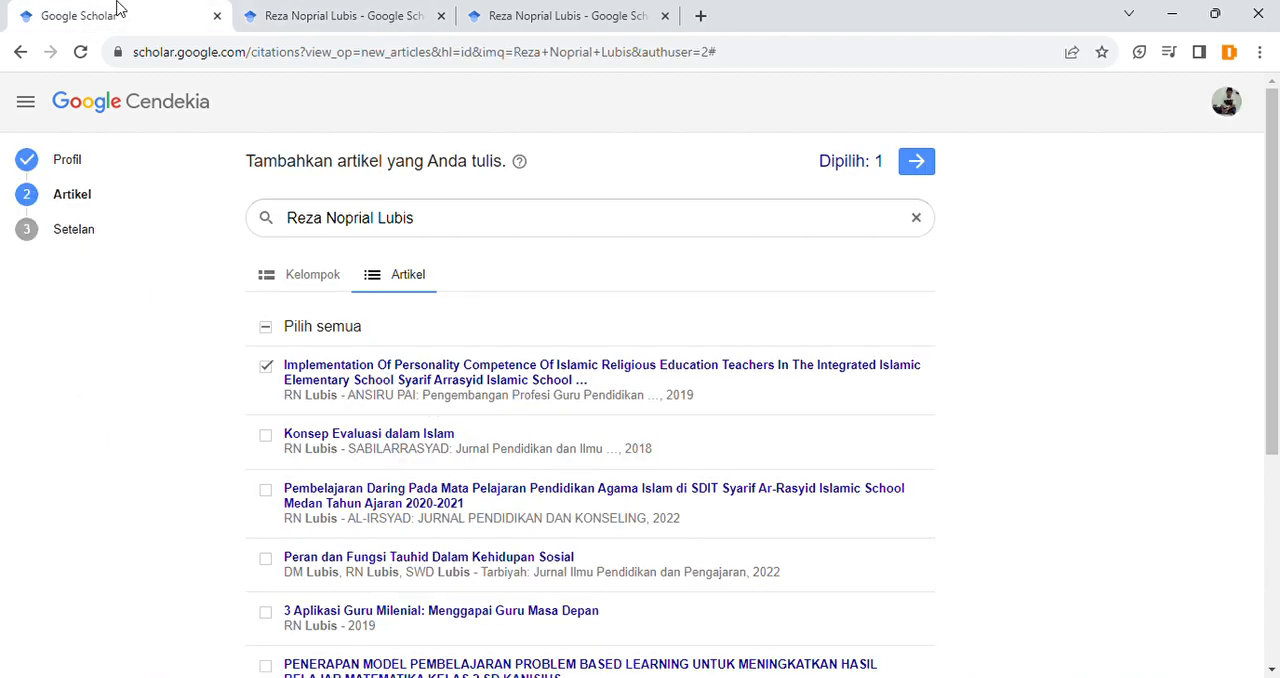
Step: Clear the selection of the first article in the list and point out the Setelan stage
{"action": "left_click", "coordinate": [265, 367]}
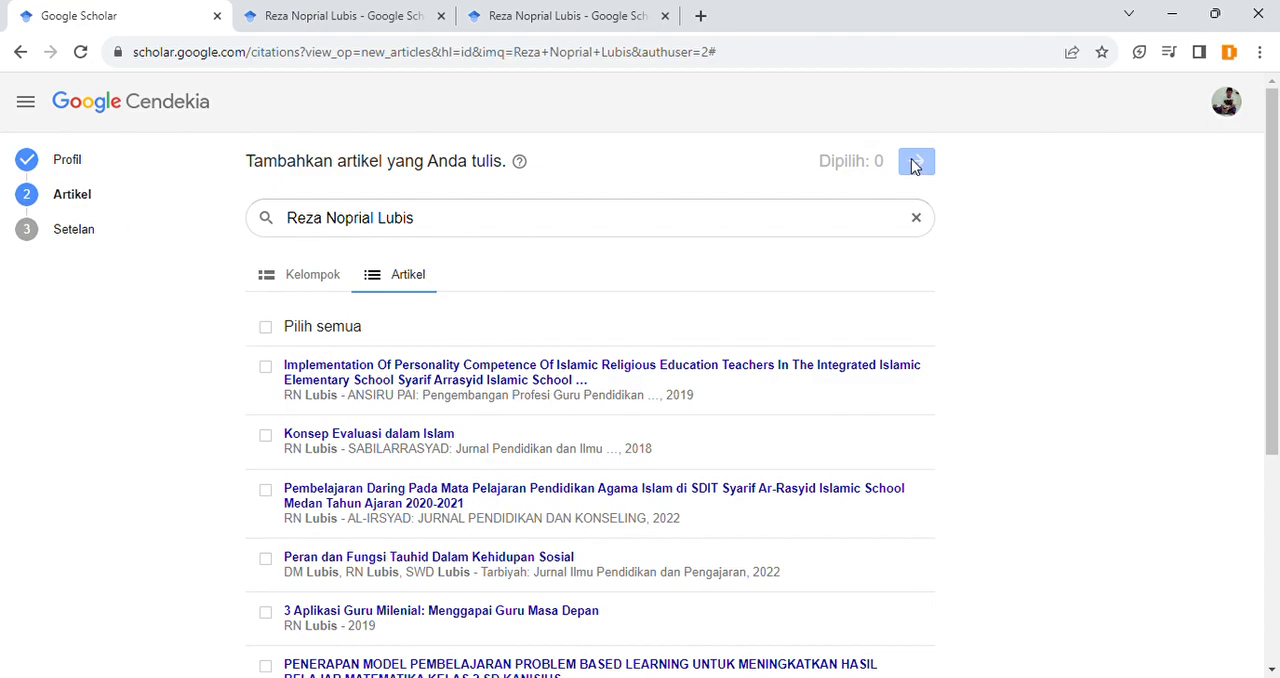
{"action": "double_click", "coordinate": [81, 233]}
{"action": "left_click", "coordinate": [123, 237]}
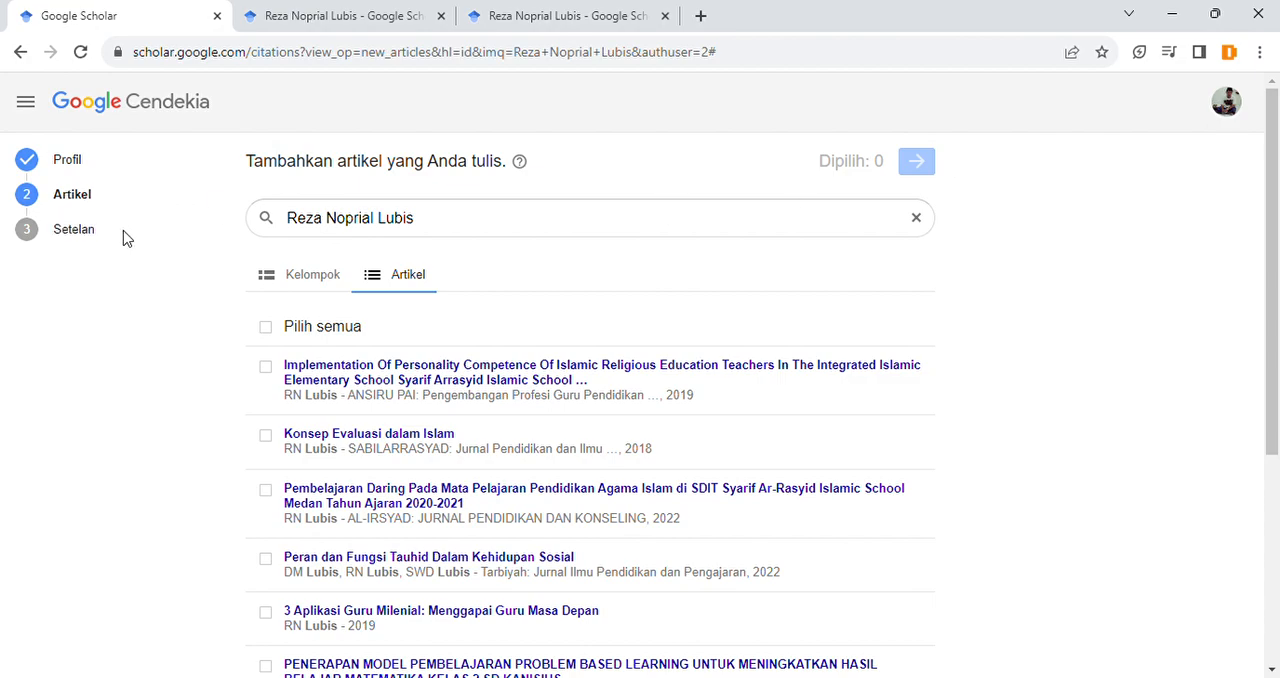